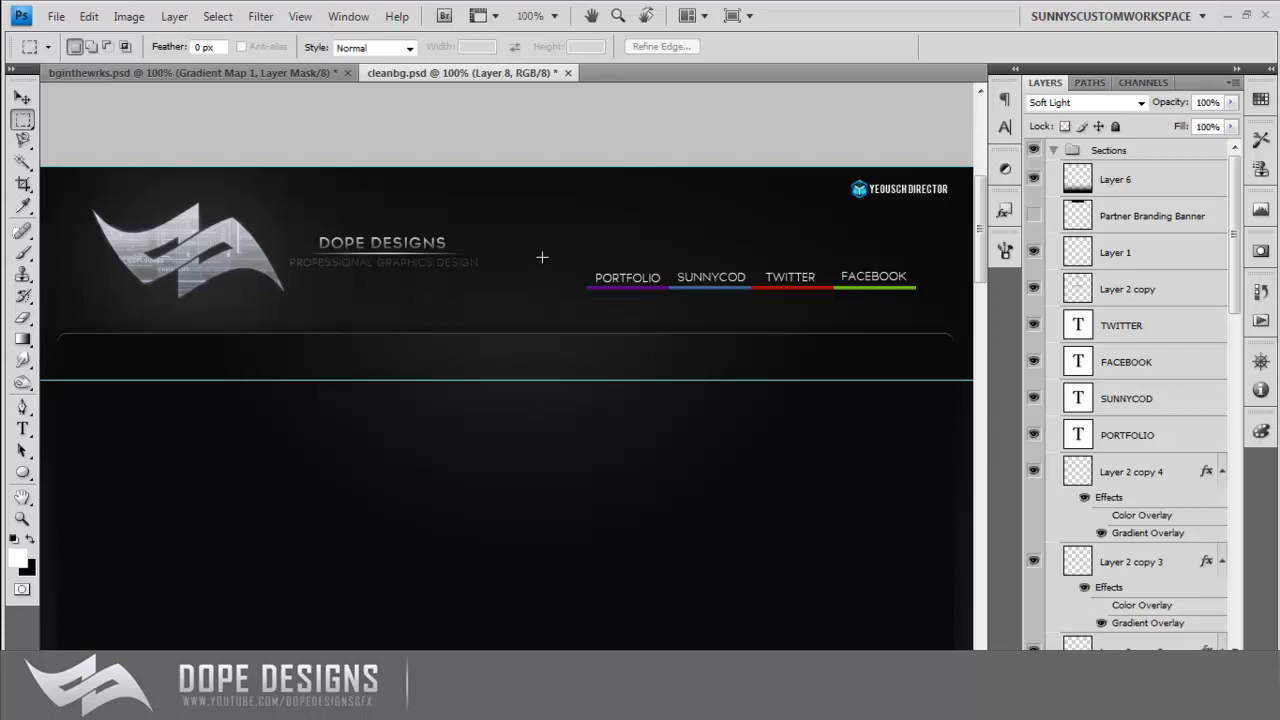
Try several rectangular selections across the header area, clearing each one
left_click_drag(542, 257, 680, 337)
left_click(446, 349)
mouse_move(280, 218)
left_mouse_down()
mouse_move(528, 323)
mouse_move(472, 293)
left_mouse_up()
left_click(560, 337)
left_click_drag(389, 277, 430, 298)
left_click(447, 312)
Create a new 1920-pixel-wide document and fill the whole canvas with black
left_click(62, 18)
left_click(72, 38)
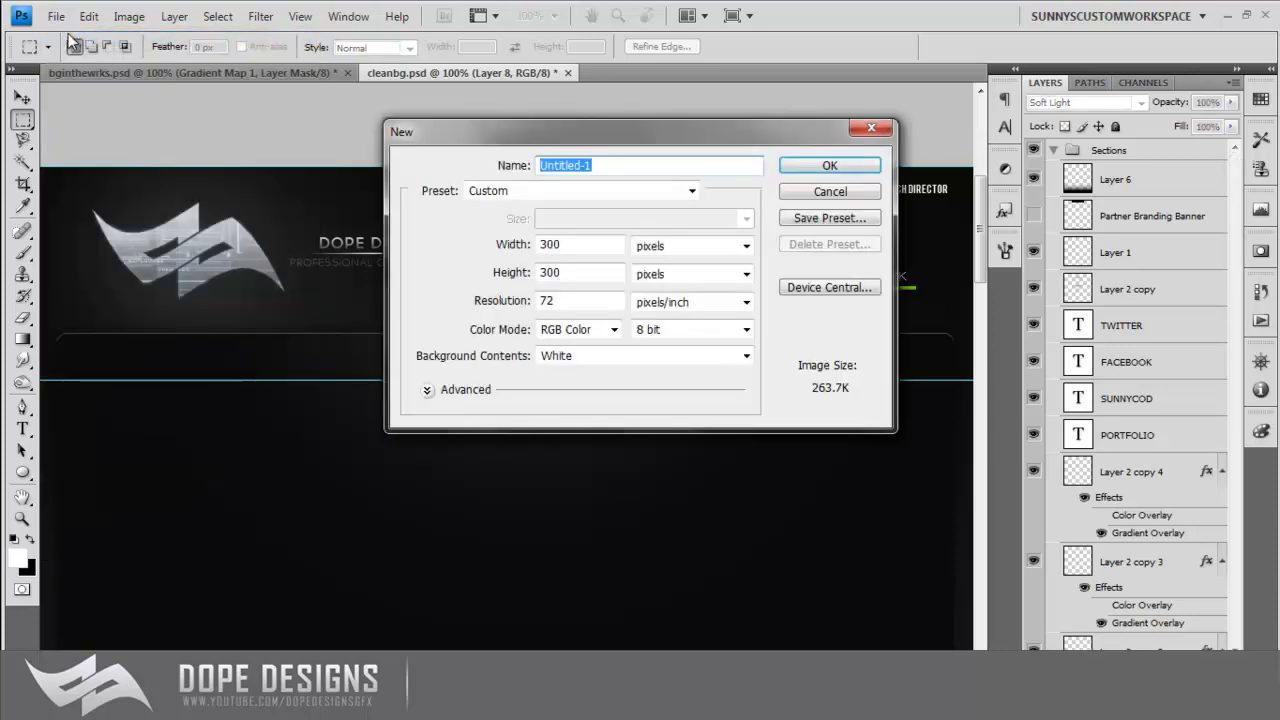
key("Tab")
key("Tab")
type("1")
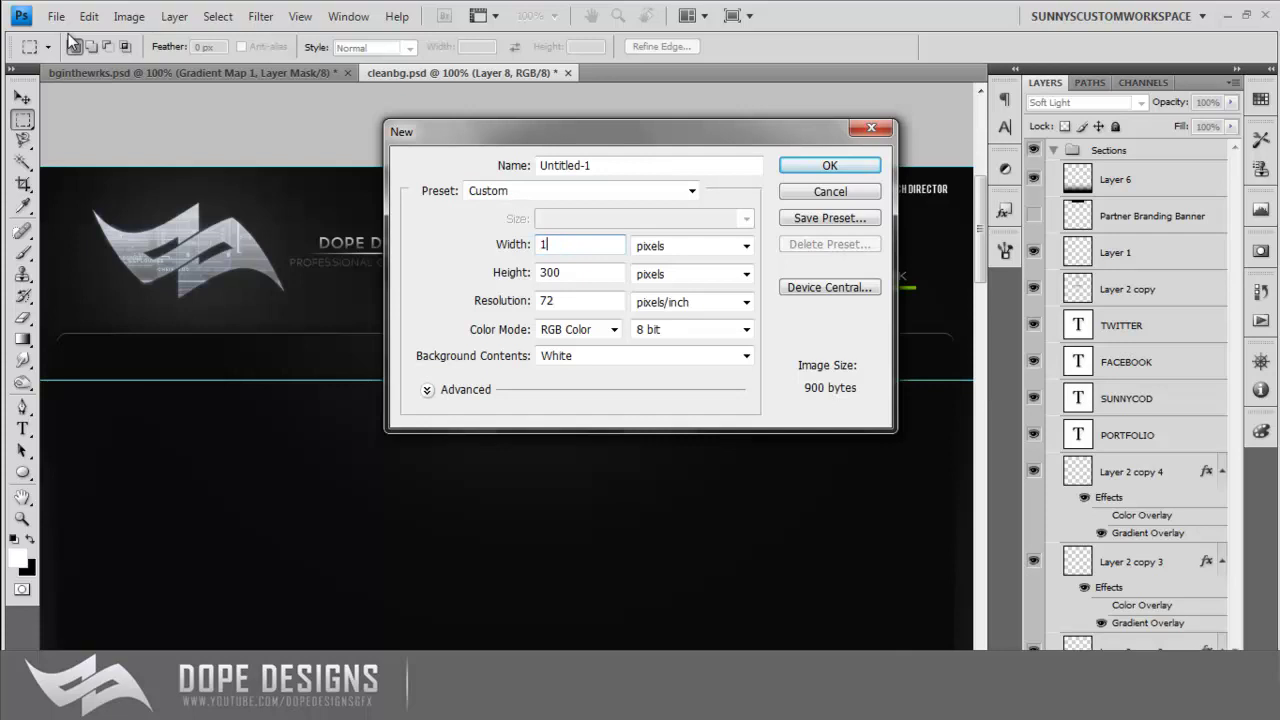
type("920")
key("Tab")
key("Tab")
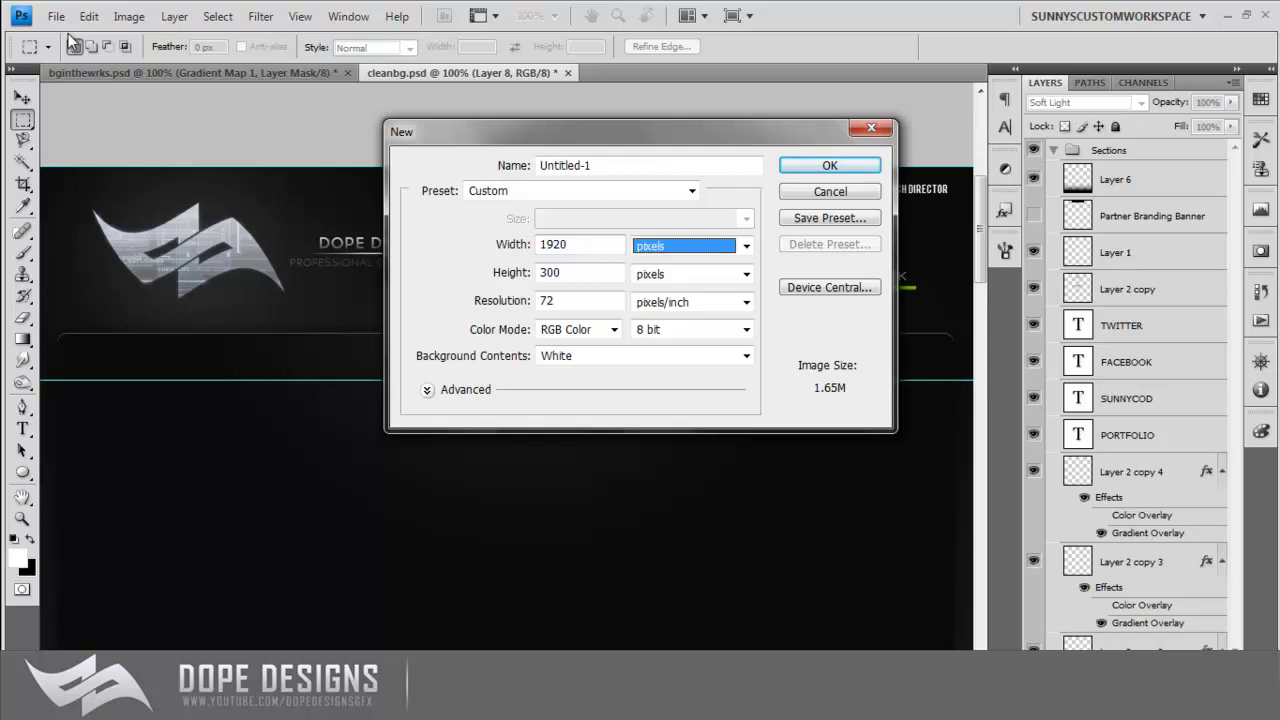
type("100")
key("Return")
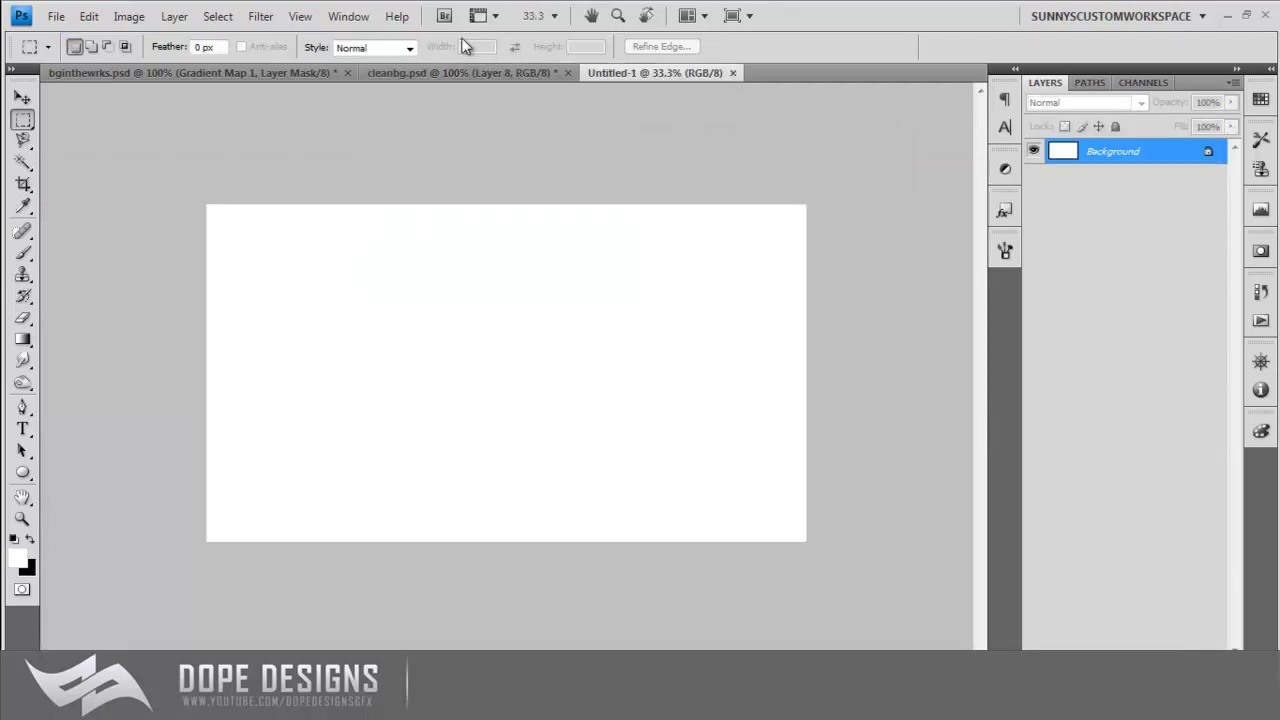
key("ctrl+a")
key("ctrl+BackSpace")
key("ctrl+d")
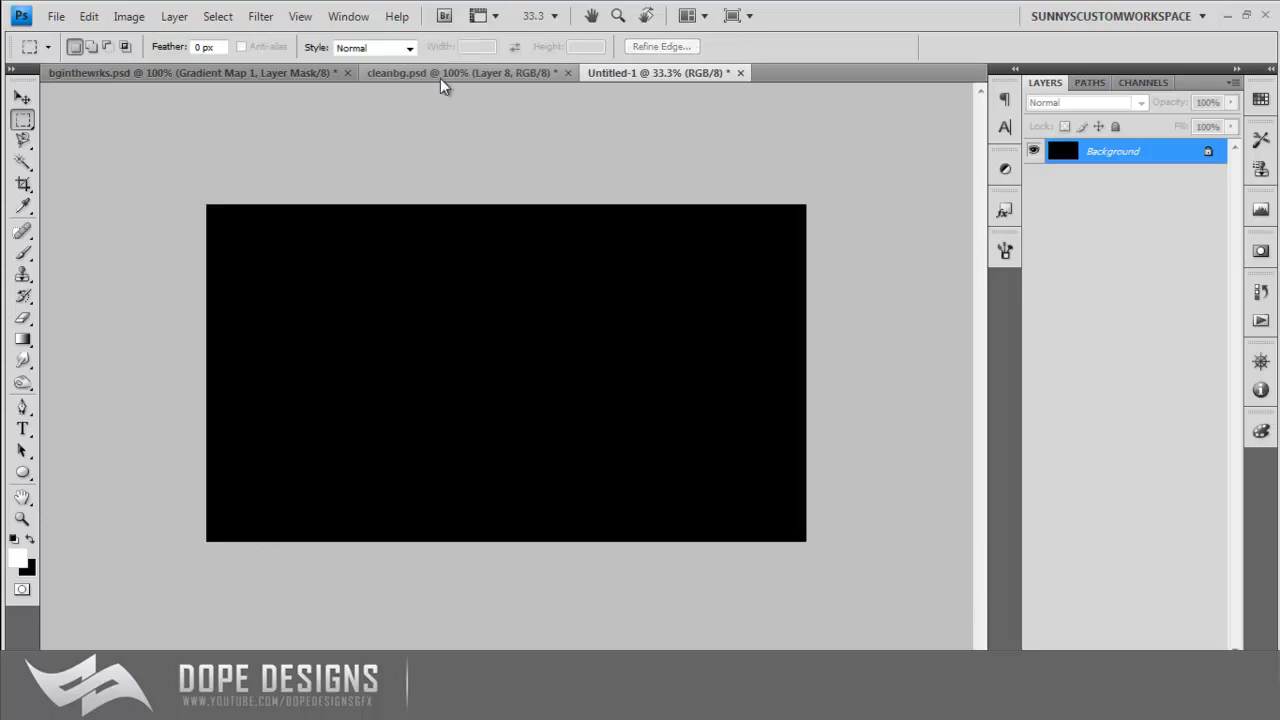
View cleanbg.psd at 25% and add a new layer above Layer 8
left_click(440, 74)
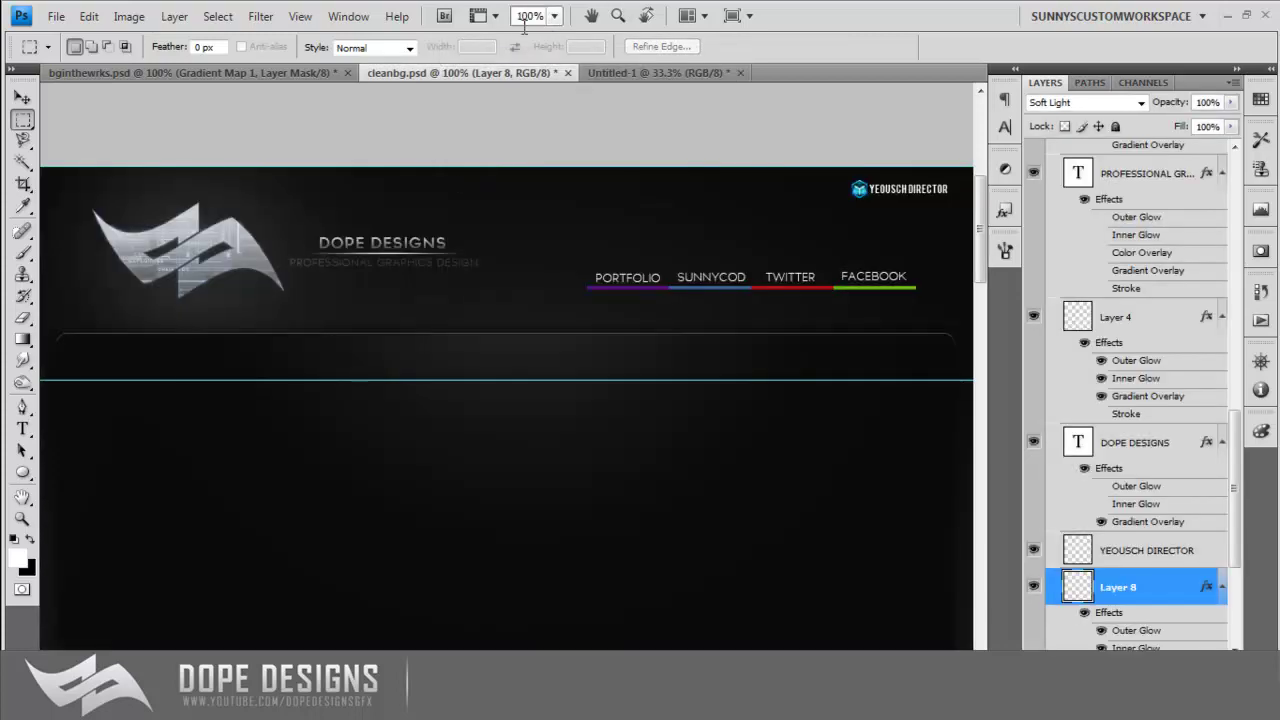
left_click(554, 16)
left_click(557, 60)
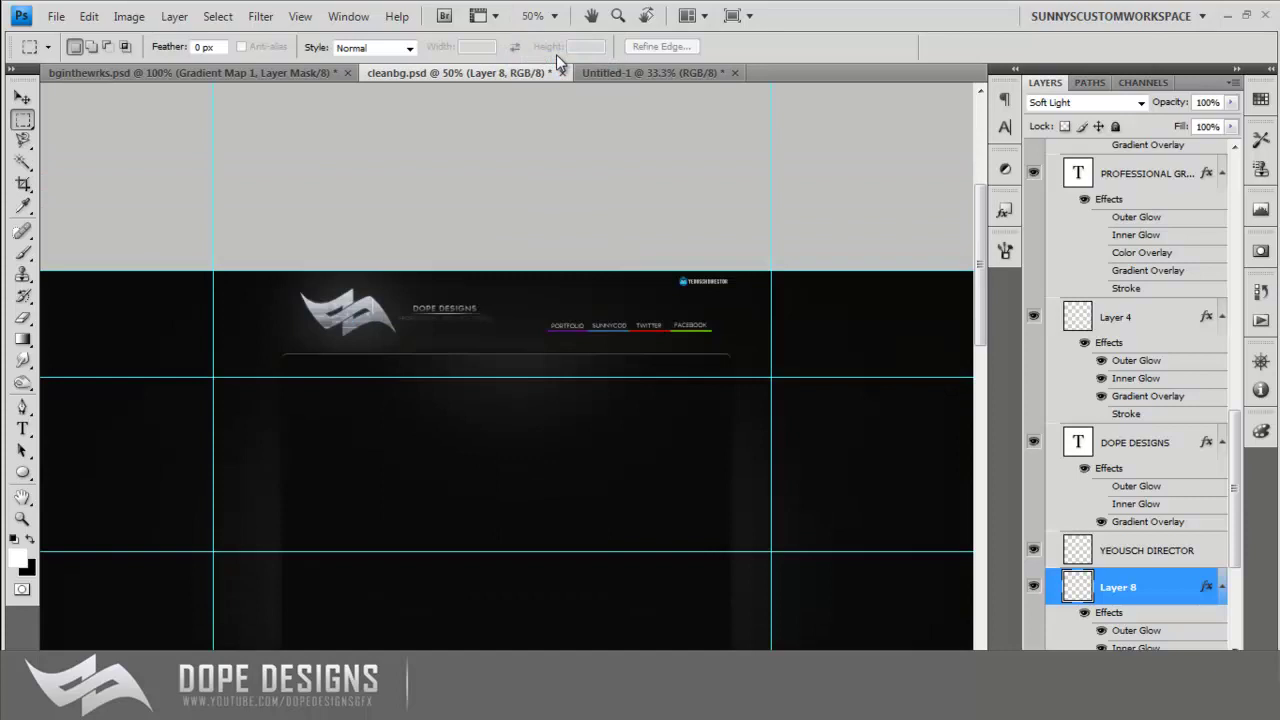
left_click(554, 16)
left_click(552, 60)
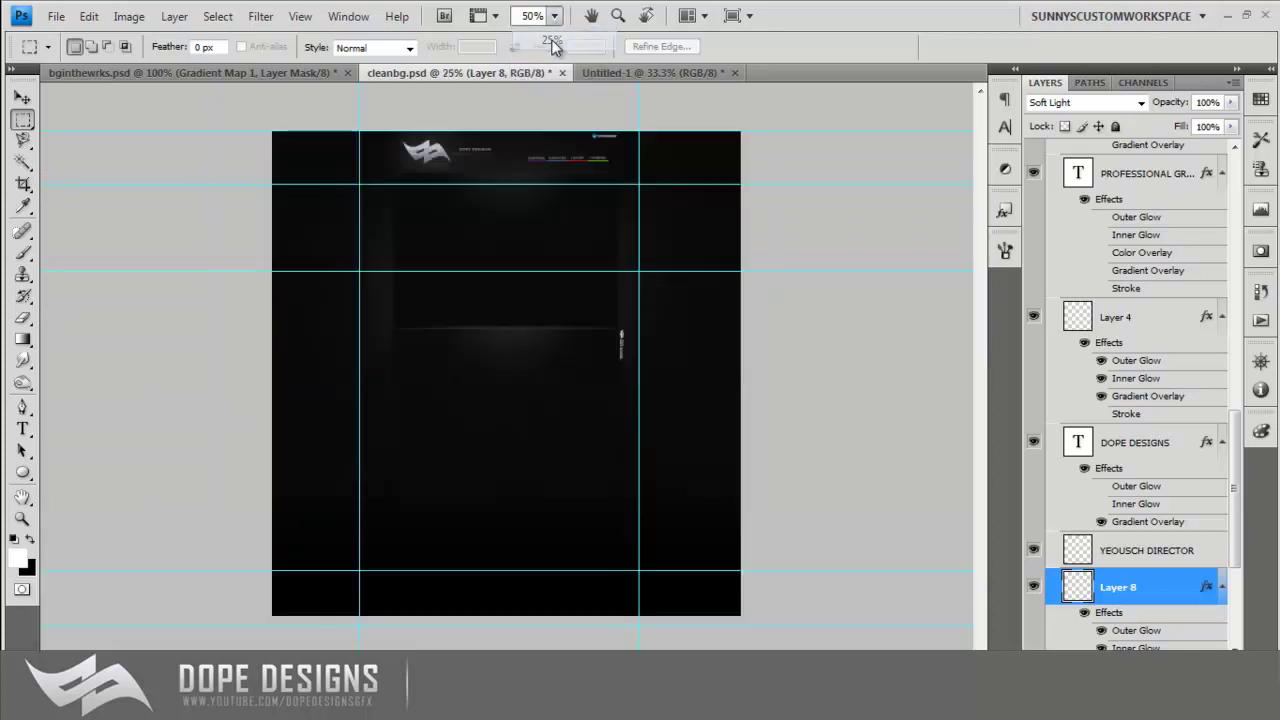
key("ctrl+shift+alt+n")
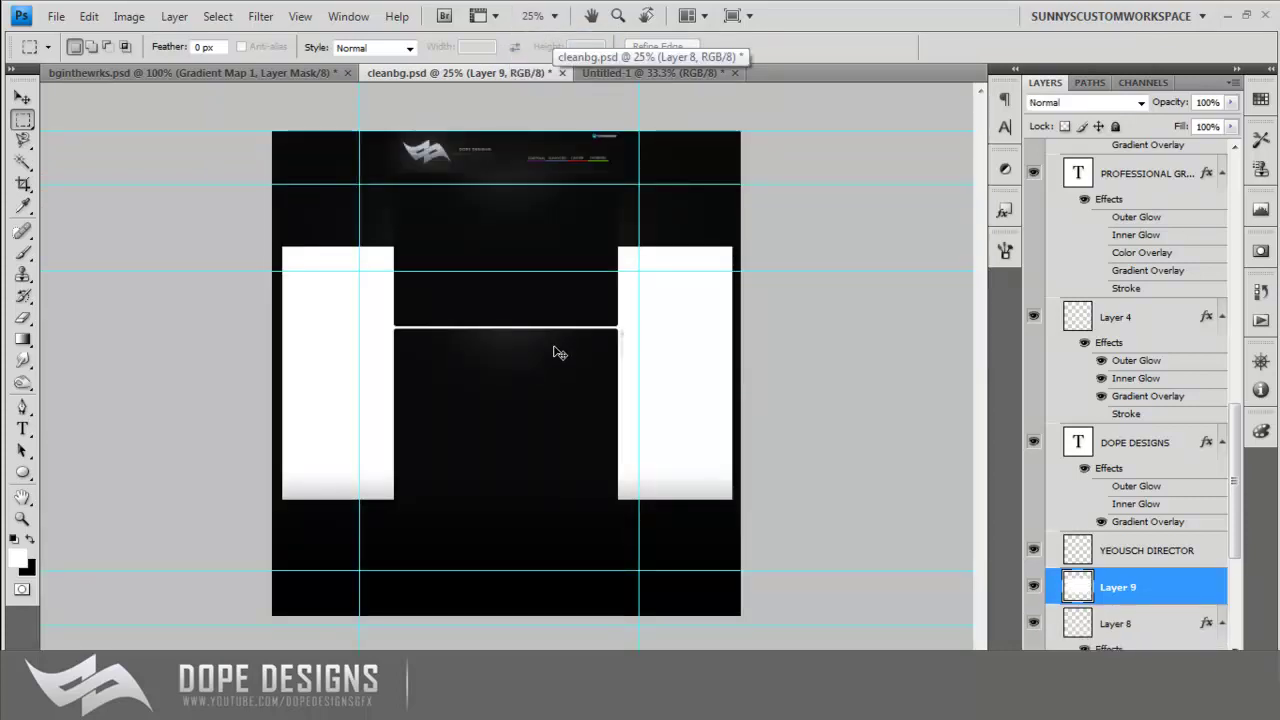
Move the white blocks higher and crop the layout to the white region
left_click_drag(556, 338, 550, 240)
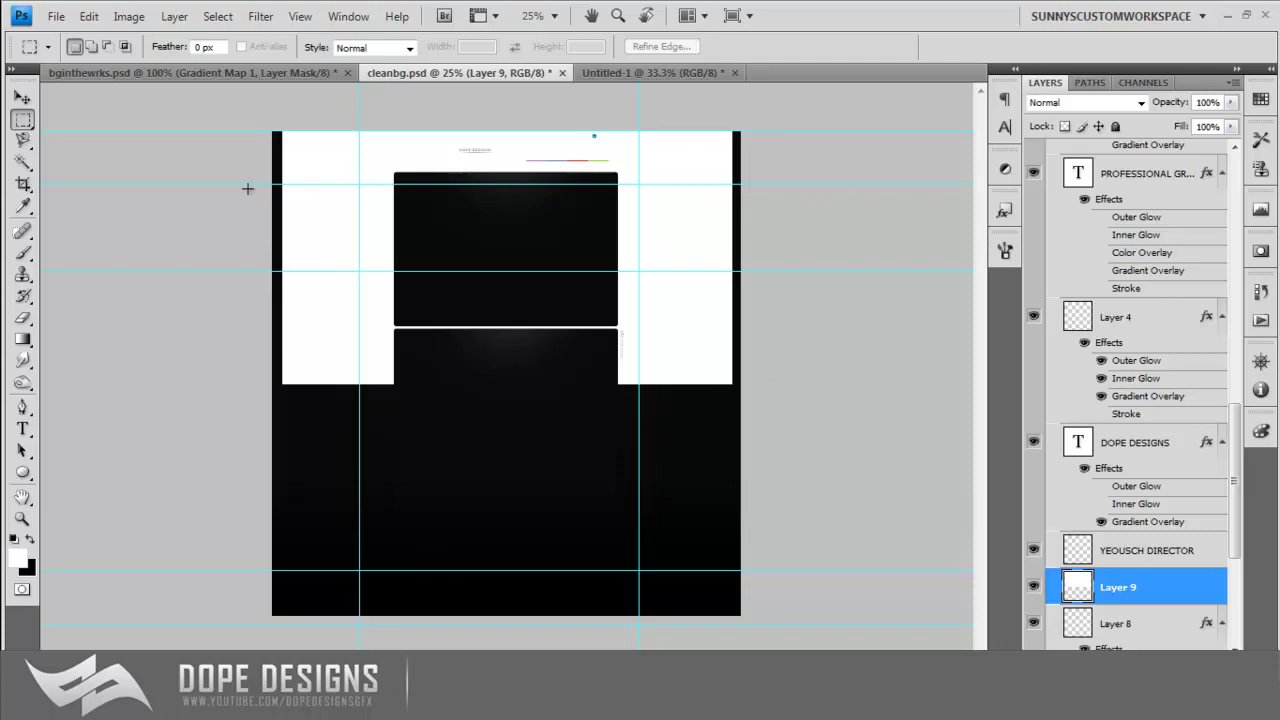
left_click(24, 185)
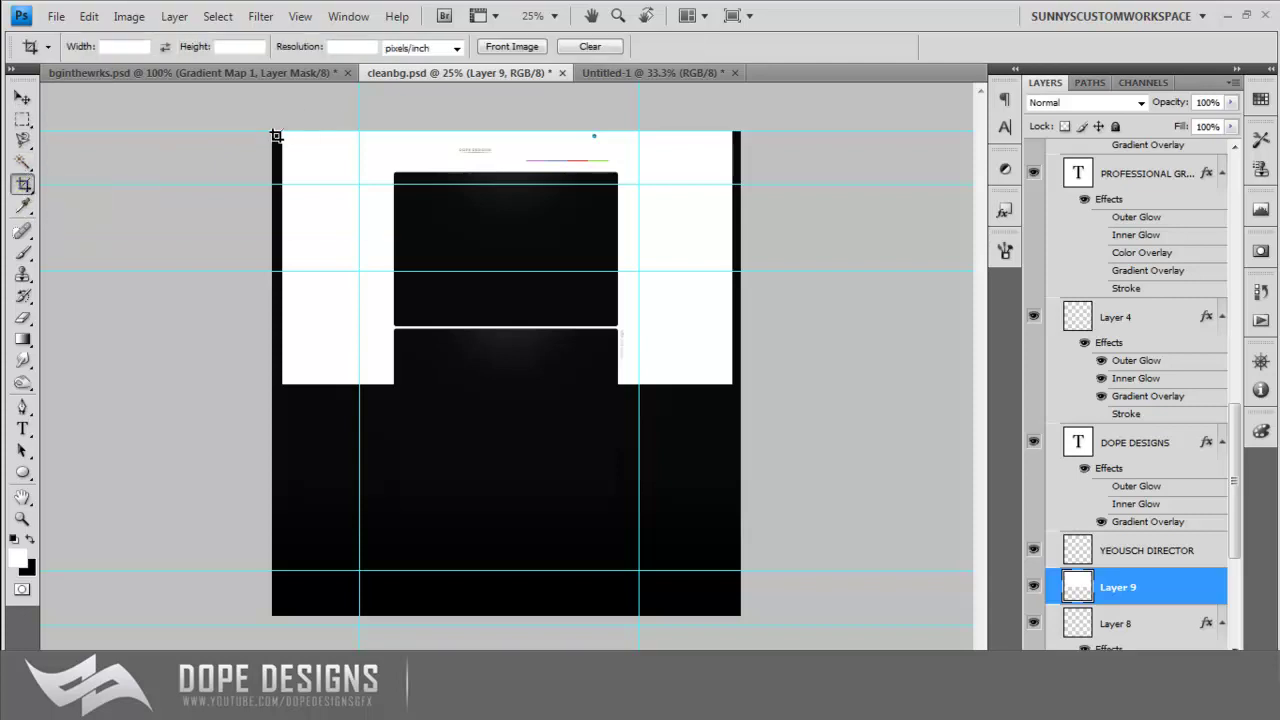
left_click_drag(297, 136, 732, 383)
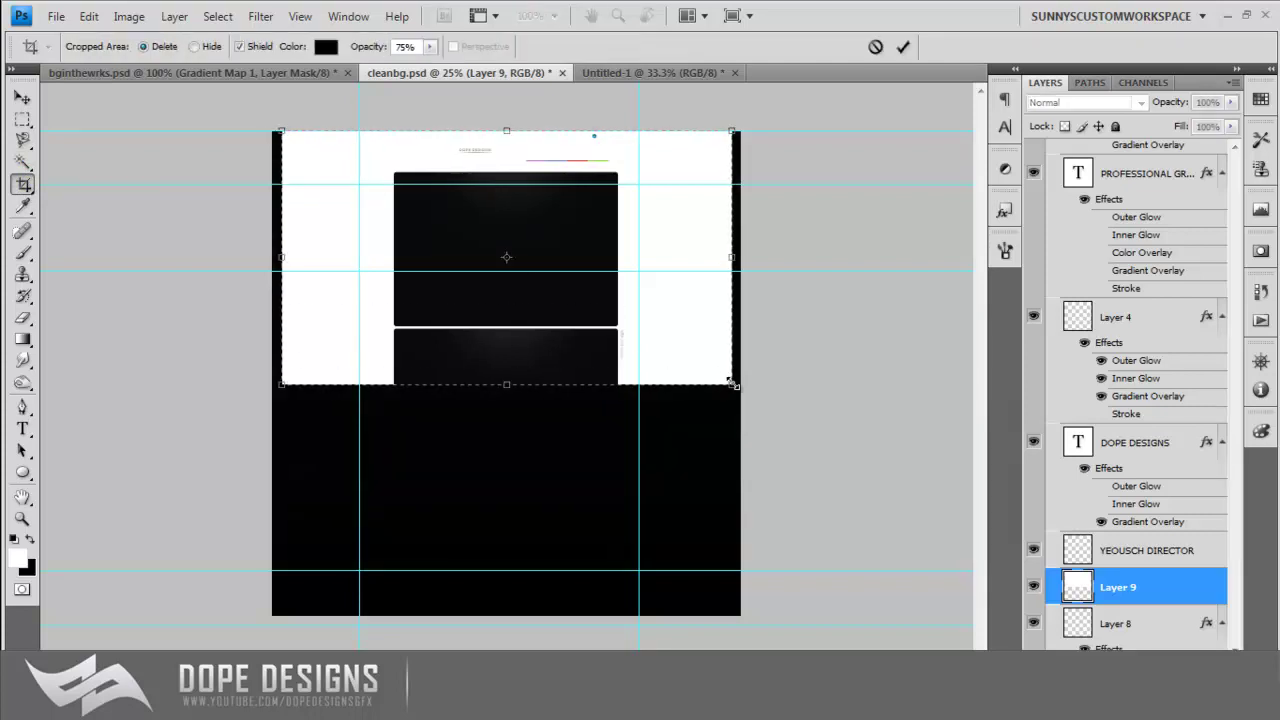
key("Return")
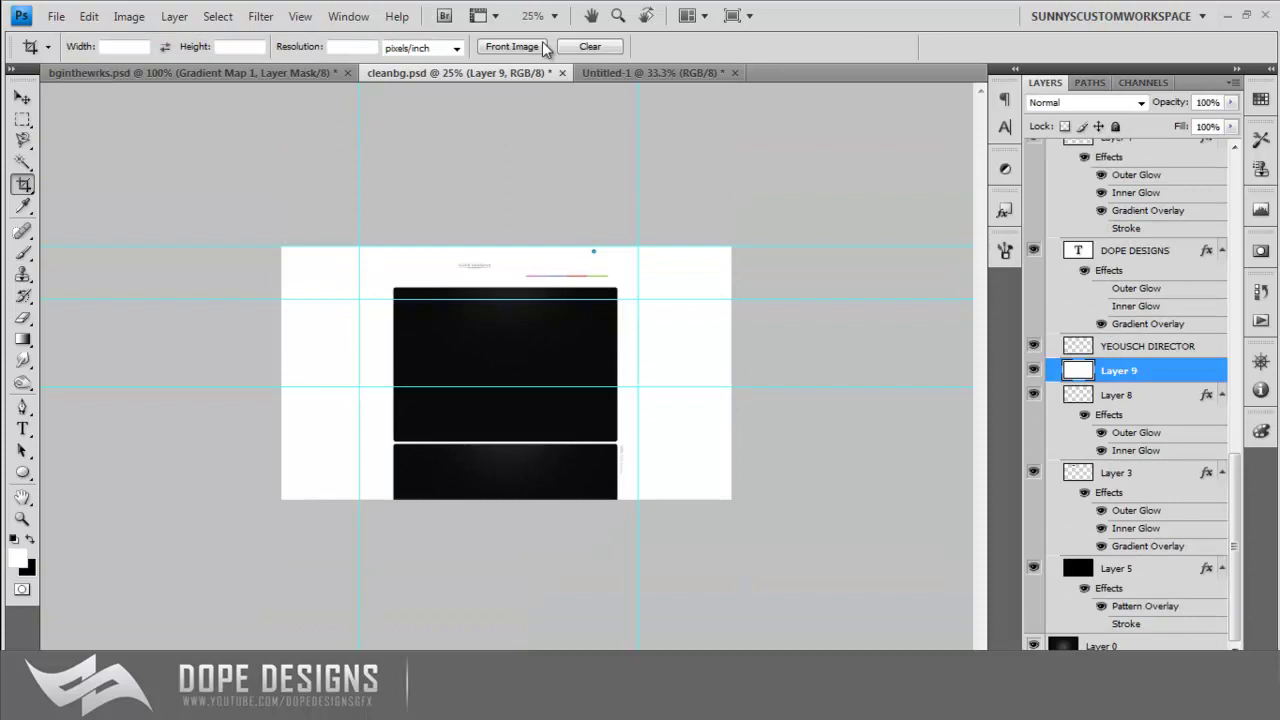
View the cropped layout at 50% and delete the white helper Layer 9
left_click(554, 16)
left_click(552, 60)
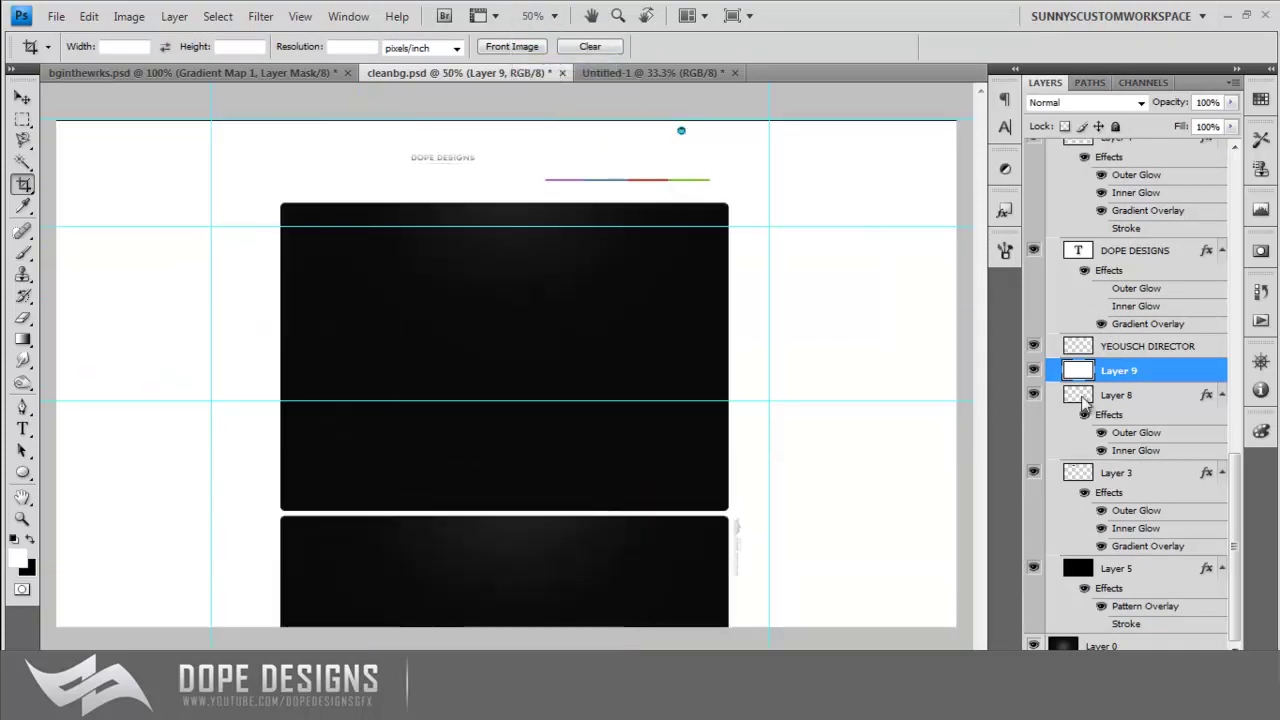
key("Delete")
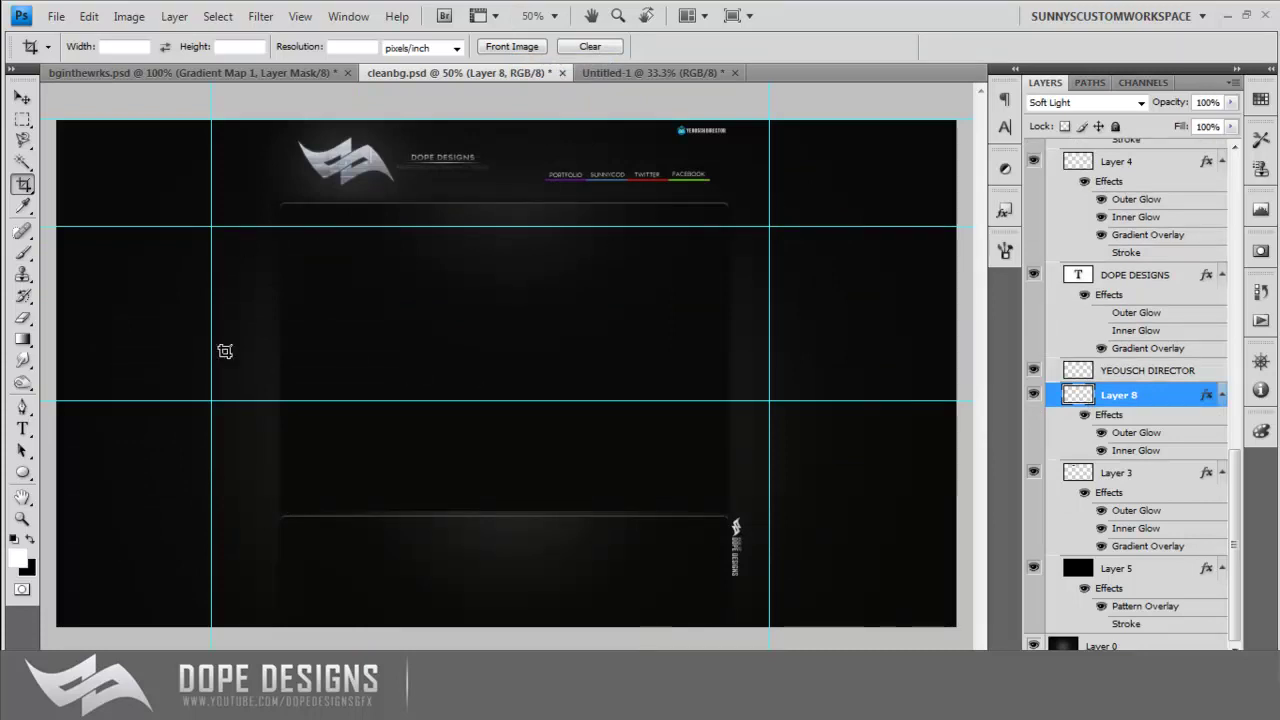
Move the guides to the canvas edges and remove the upper horizontal guide
left_click(23, 119)
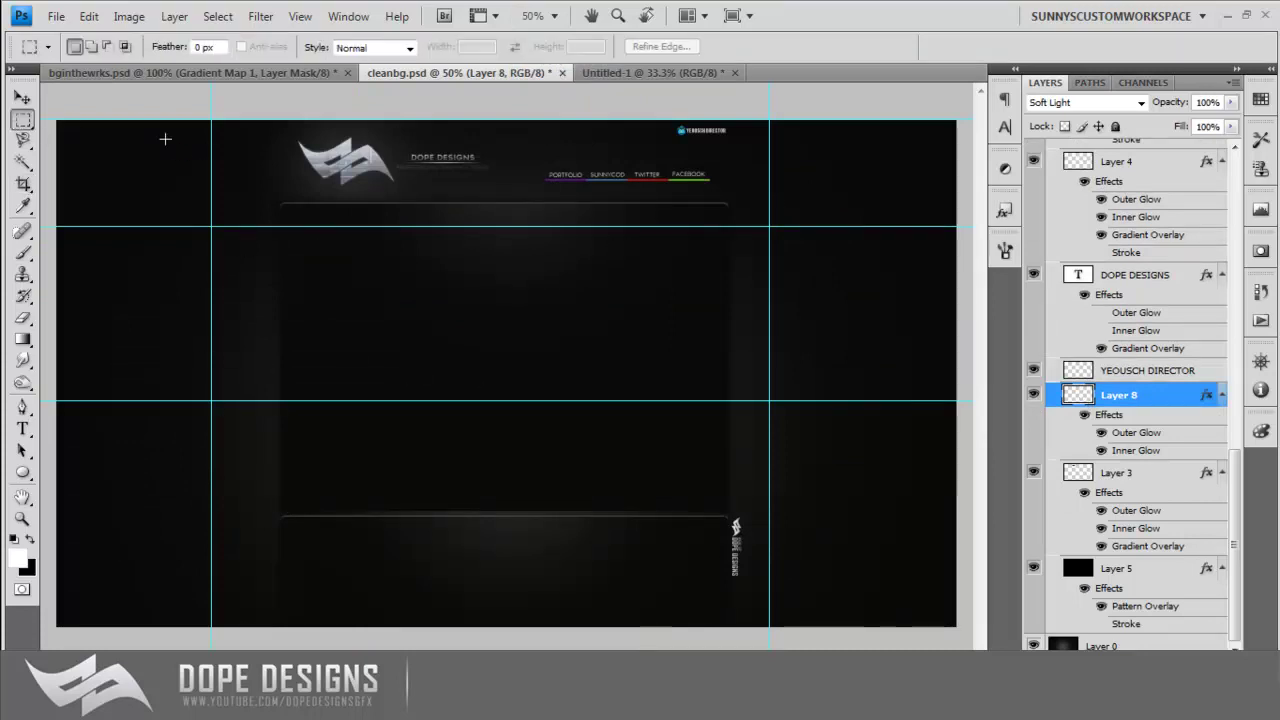
left_click_drag(211, 180, 69, 178)
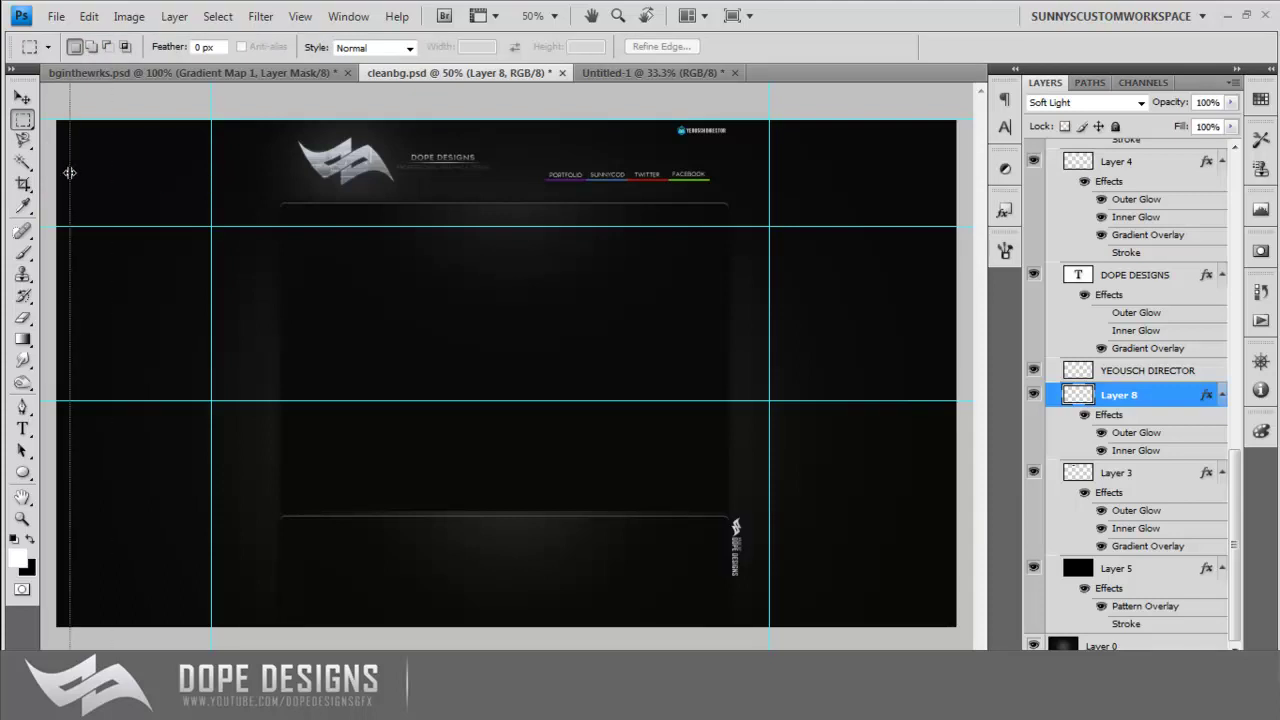
left_click_drag(300, 226, 330, 655)
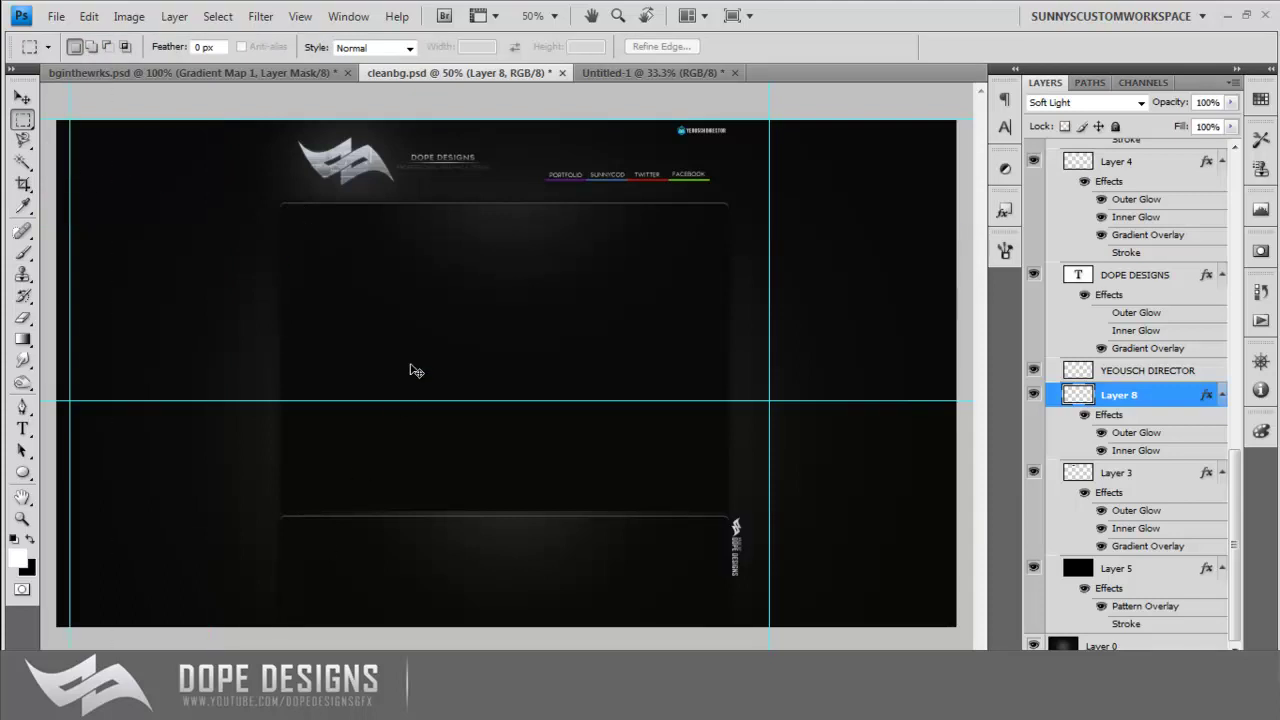
left_click_drag(404, 399, 357, 612)
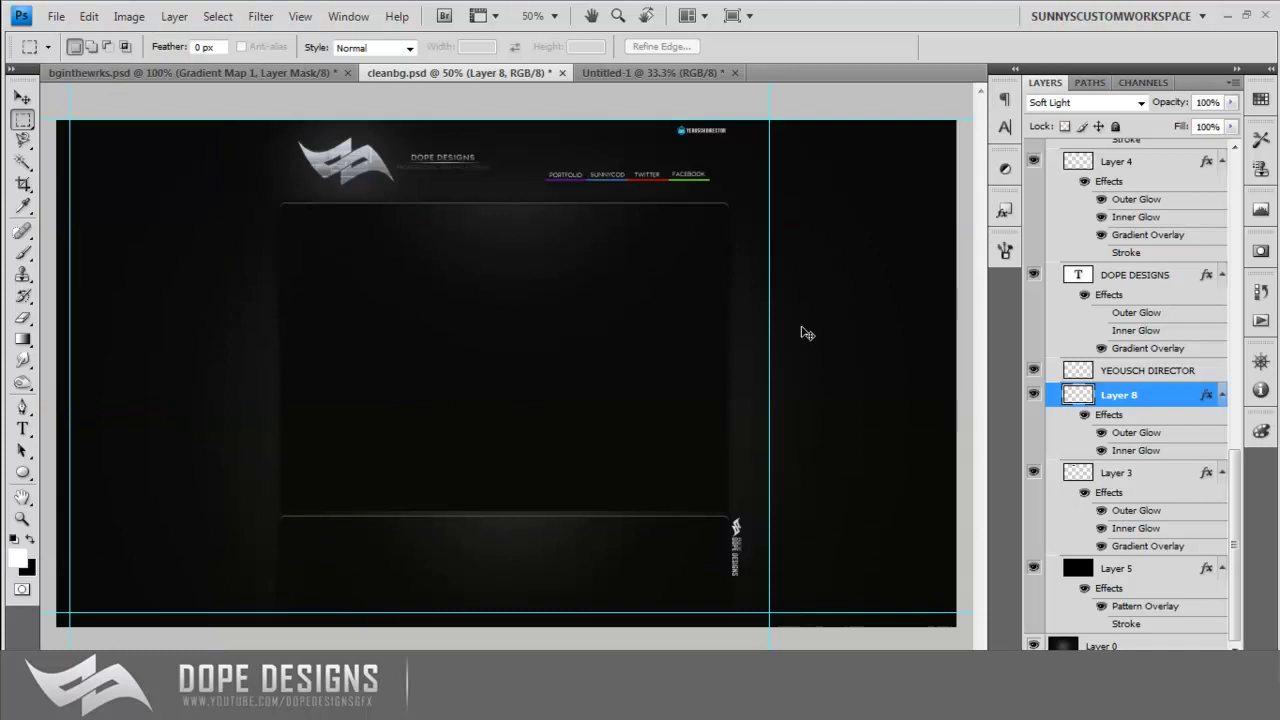
left_click_drag(778, 347, 955, 346)
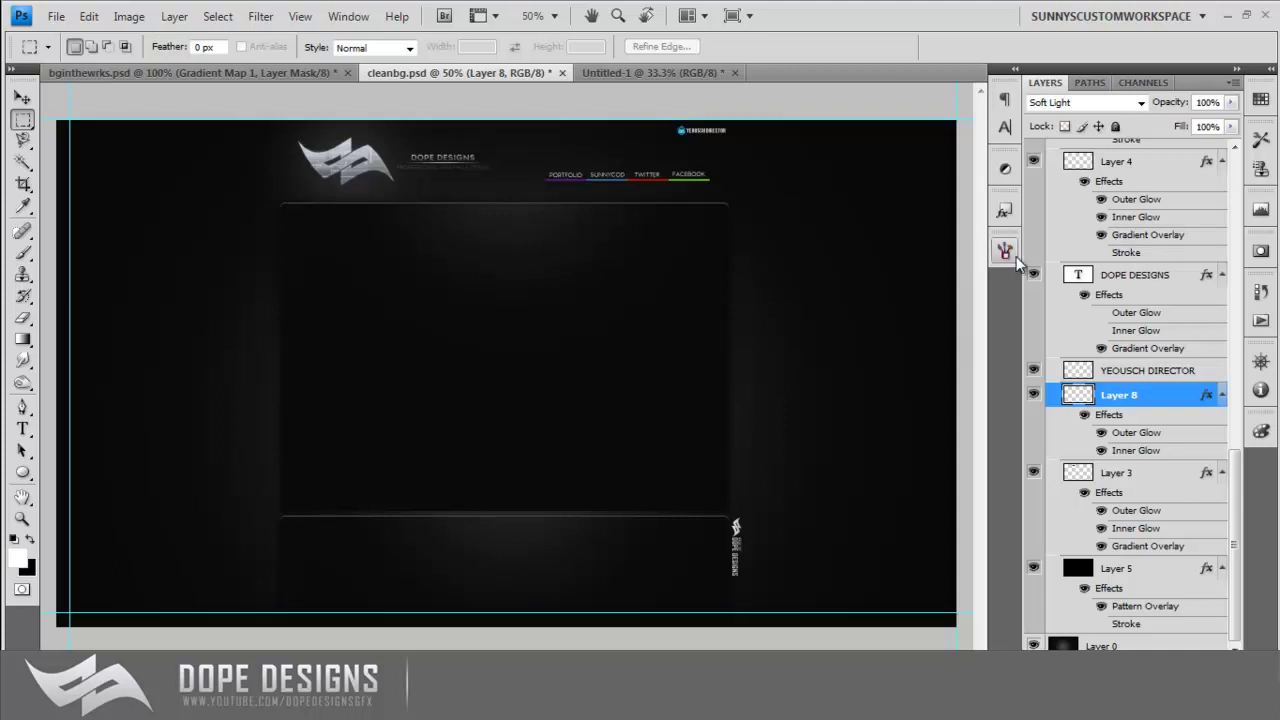
Hide Layer 1, the coloured header lines and the navigation text layers
scroll(1080, 250, "up", 10)
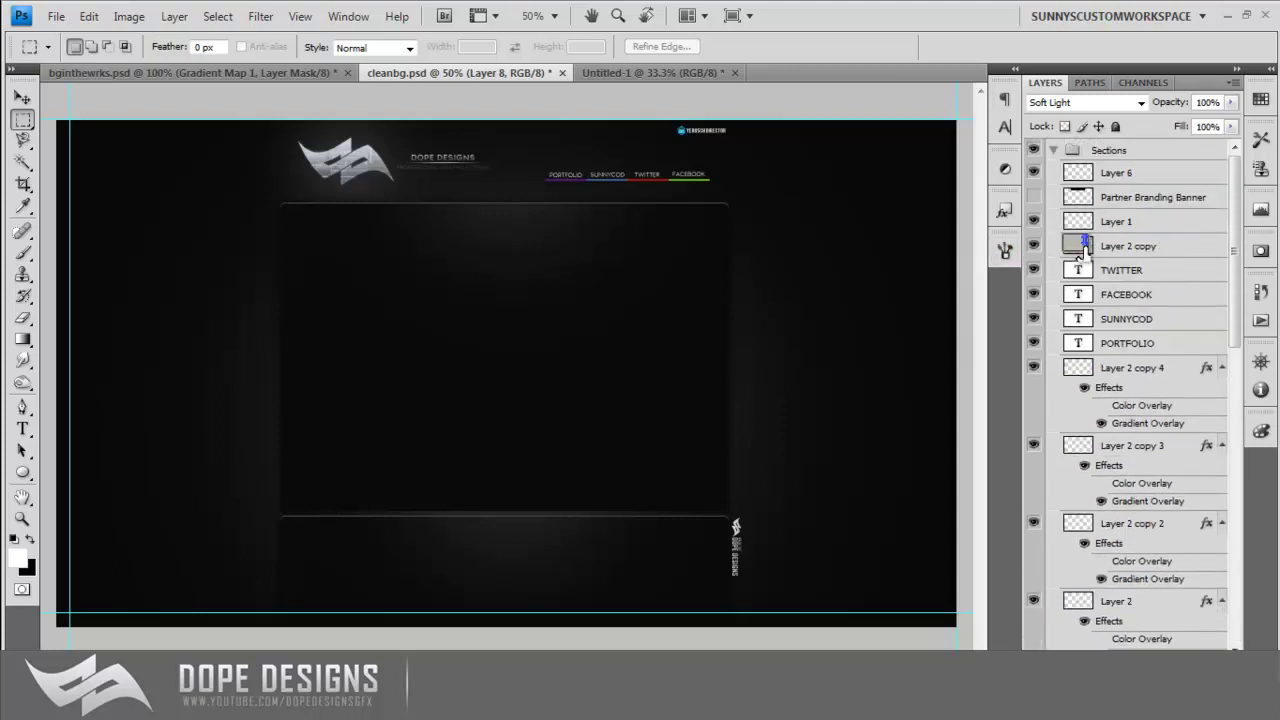
left_click_drag(1034, 221, 1033, 367)
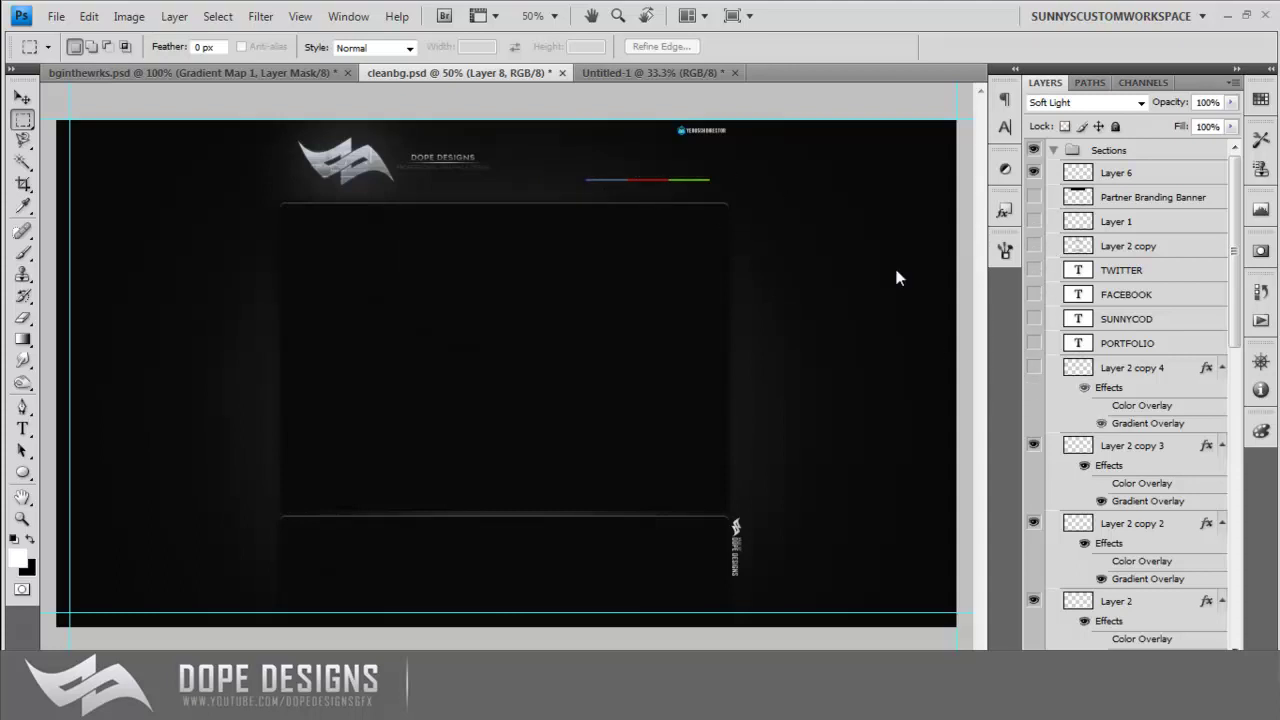
left_click(1033, 367)
left_click(1033, 221)
left_click_drag(1030, 228, 1033, 587)
Show Shape 2, and hide the tagline, DOPE DESIGNS, Layer 4 and YEOUSCH DIRECTOR layers
scroll(1050, 550, "down", 3)
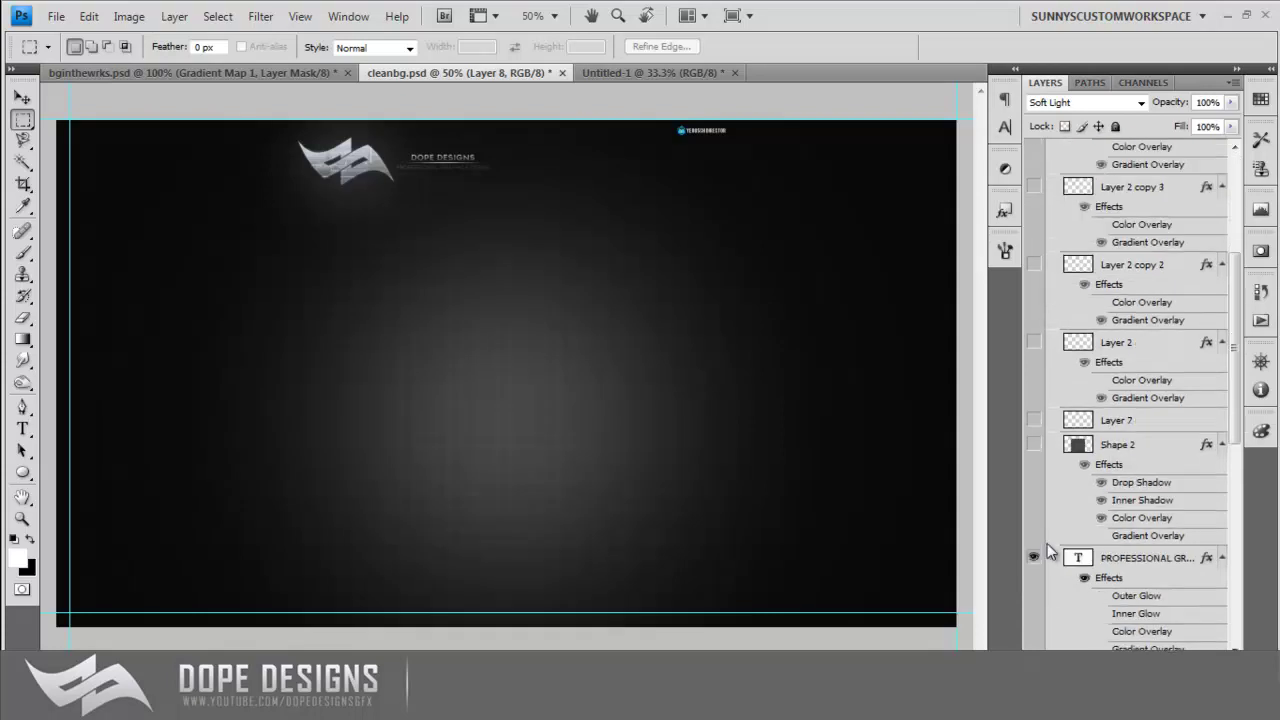
left_click(1034, 446)
left_click(1034, 557)
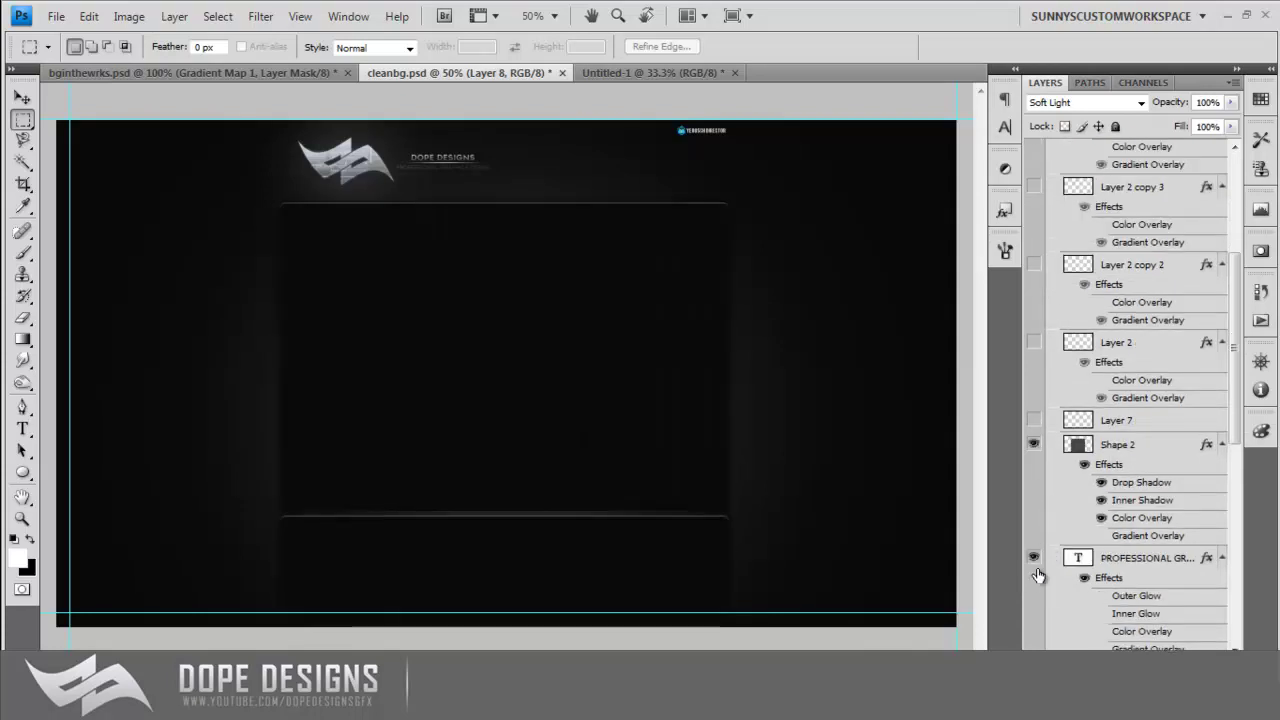
scroll(1035, 560, "down", 5)
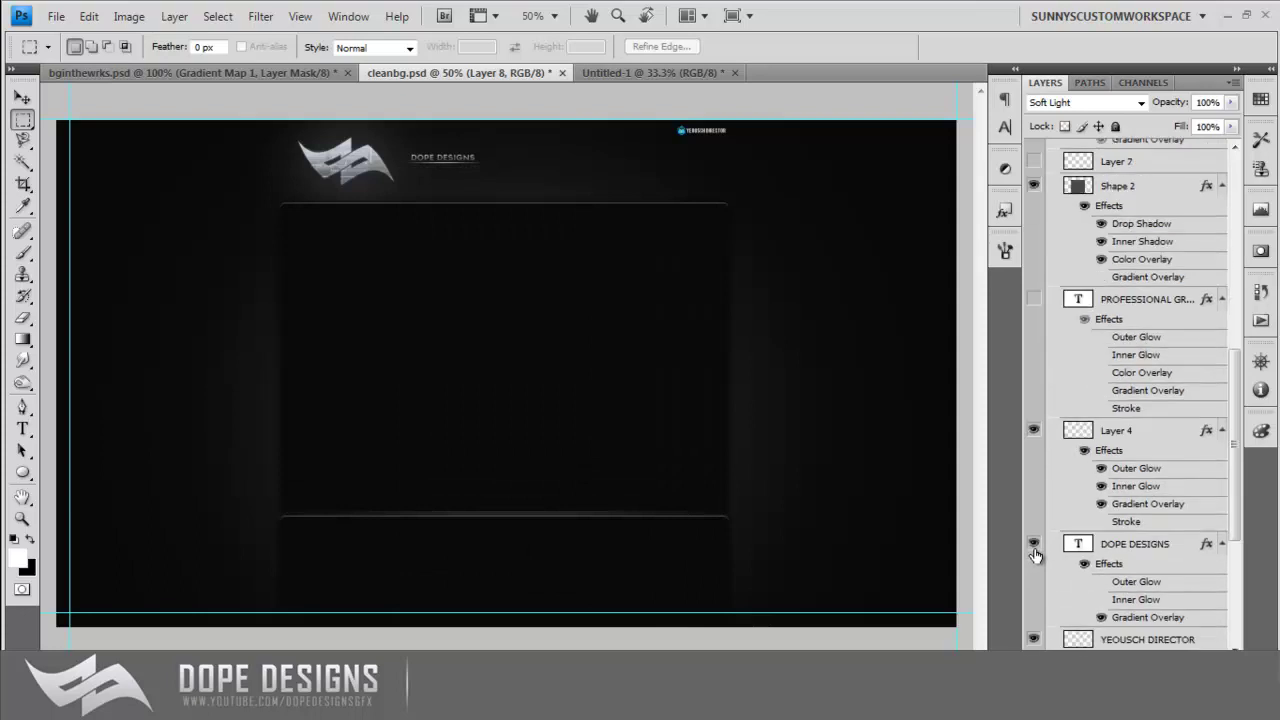
left_click(1034, 541)
left_click(1034, 430)
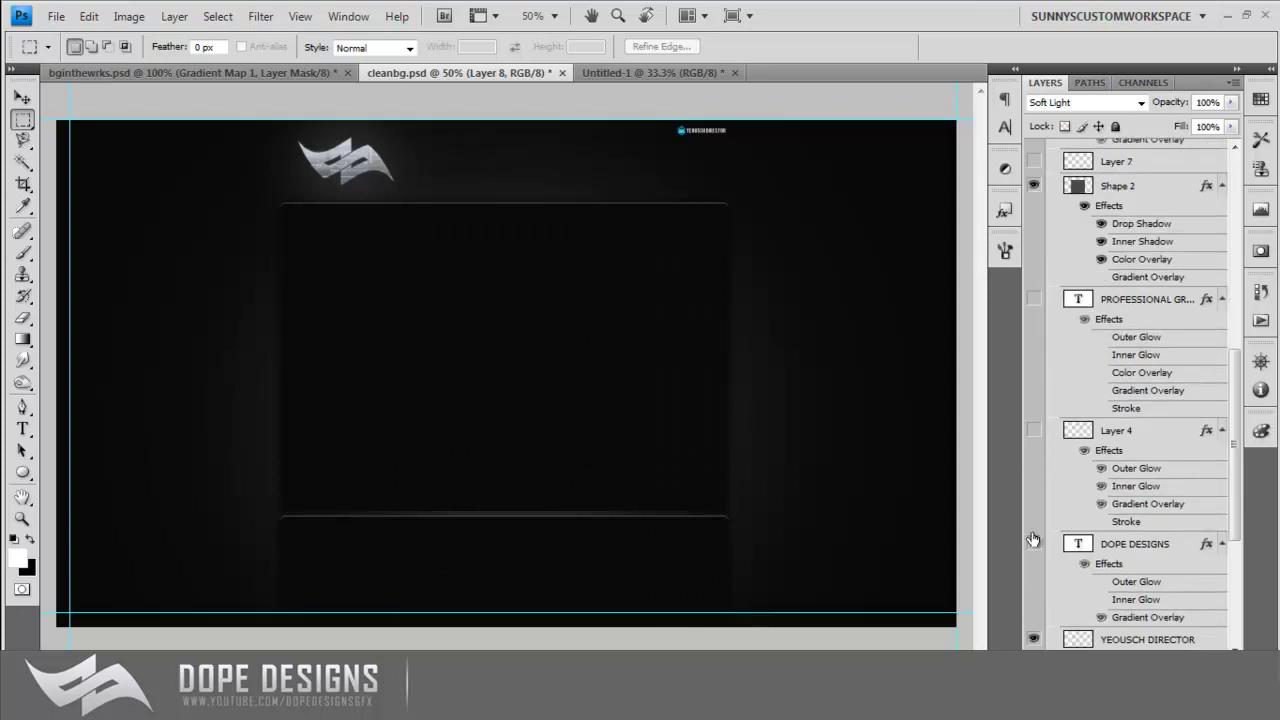
left_click(1033, 638)
scroll(1043, 597, "down", 5)
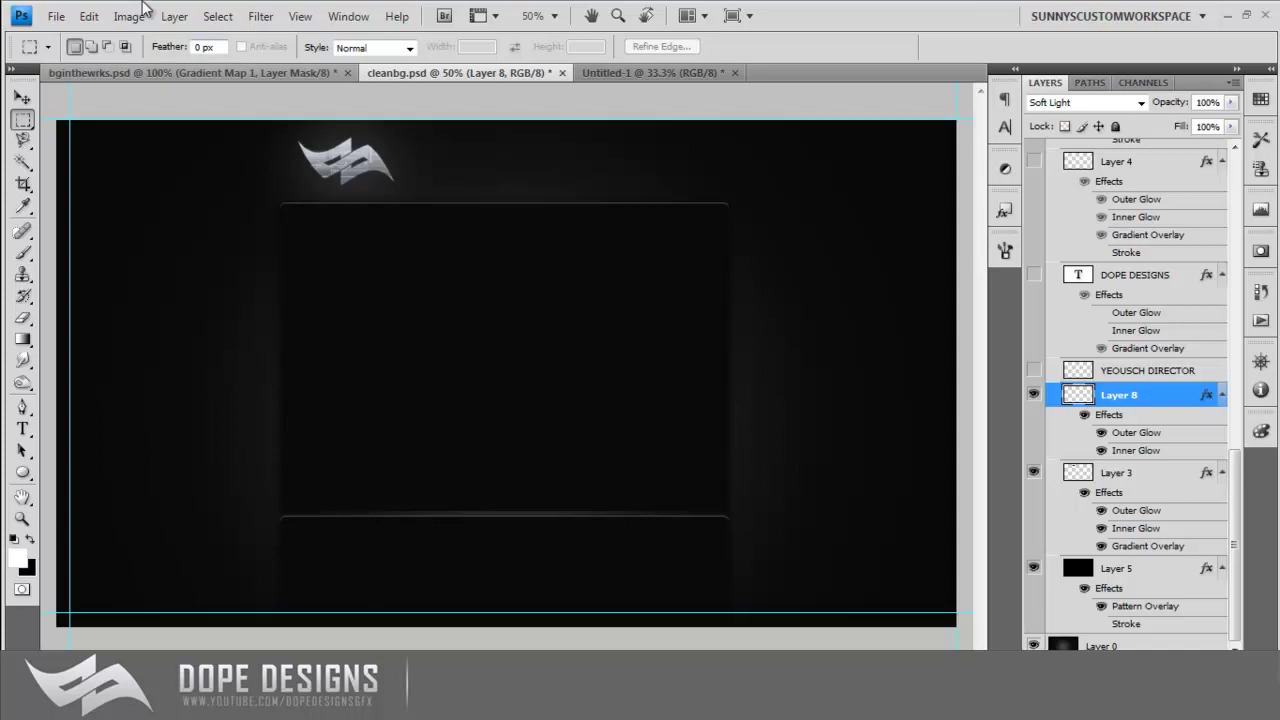
Preview the layout as a 1920×1084 PNG-24 in Save for Web & Devices, then close it
left_click(56, 16)
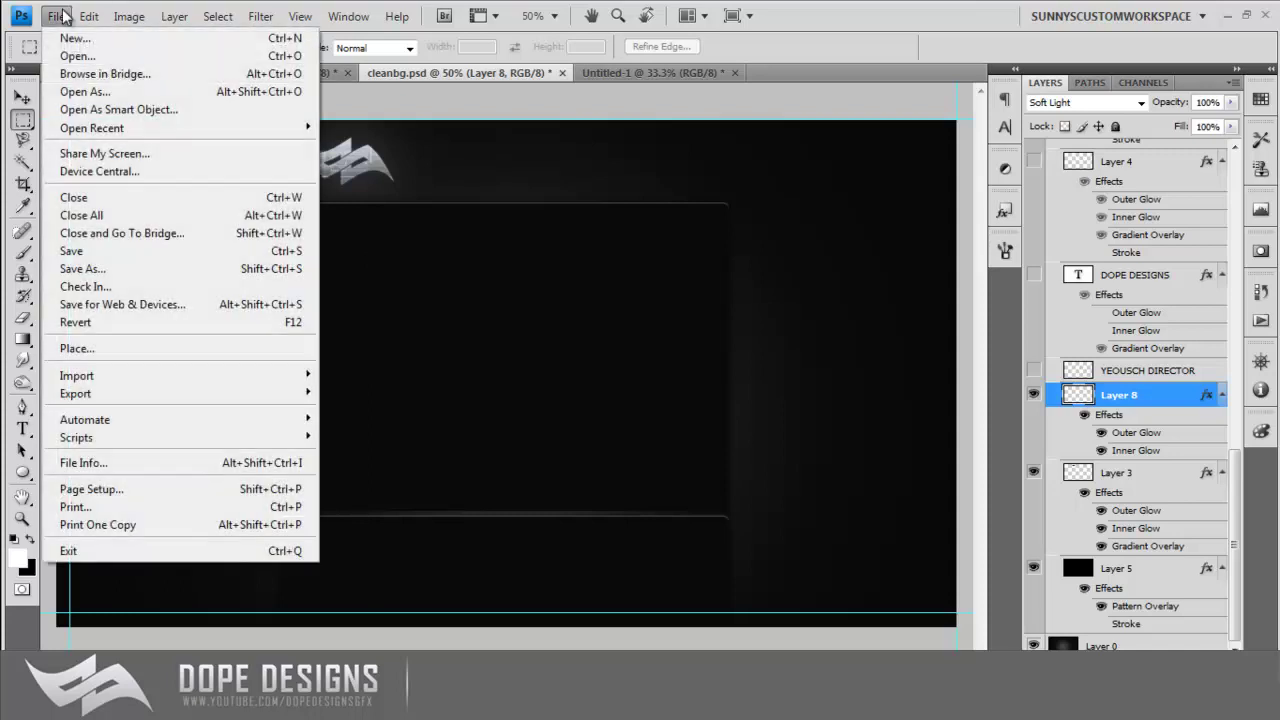
left_click(111, 304)
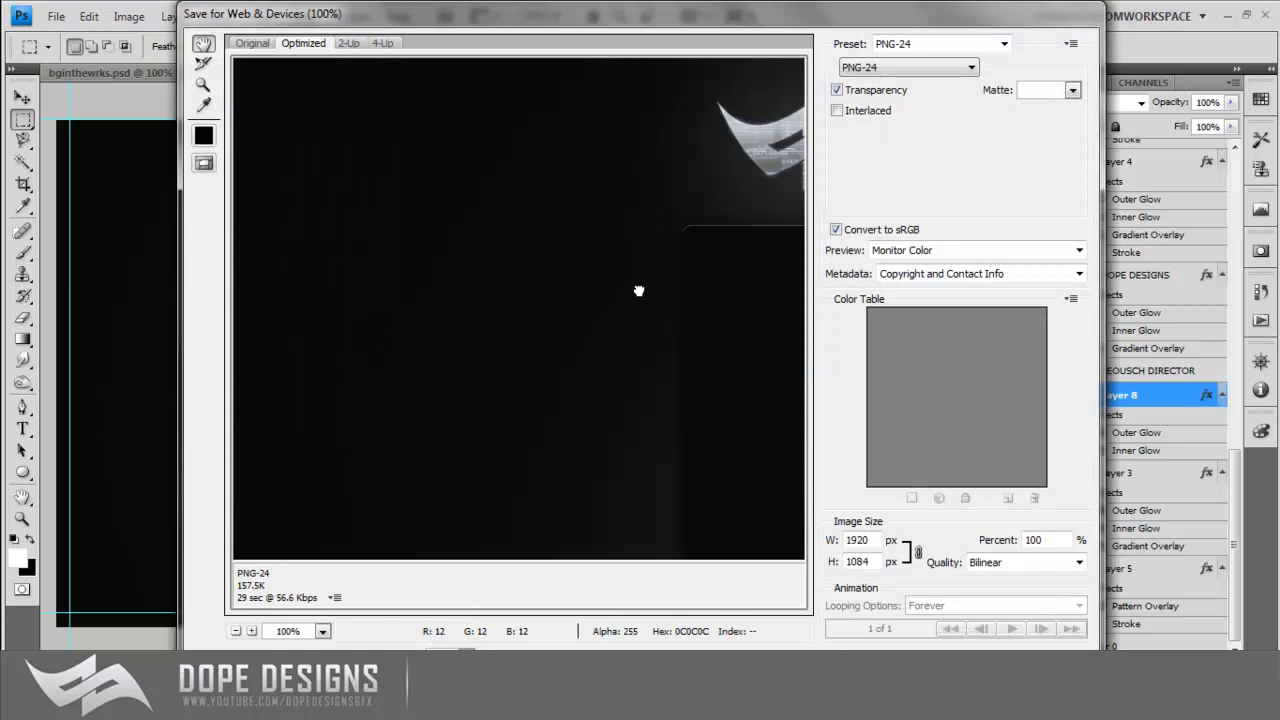
left_click_drag(640, 289, 440, 224)
left_click_drag(665, 197, 560, 356)
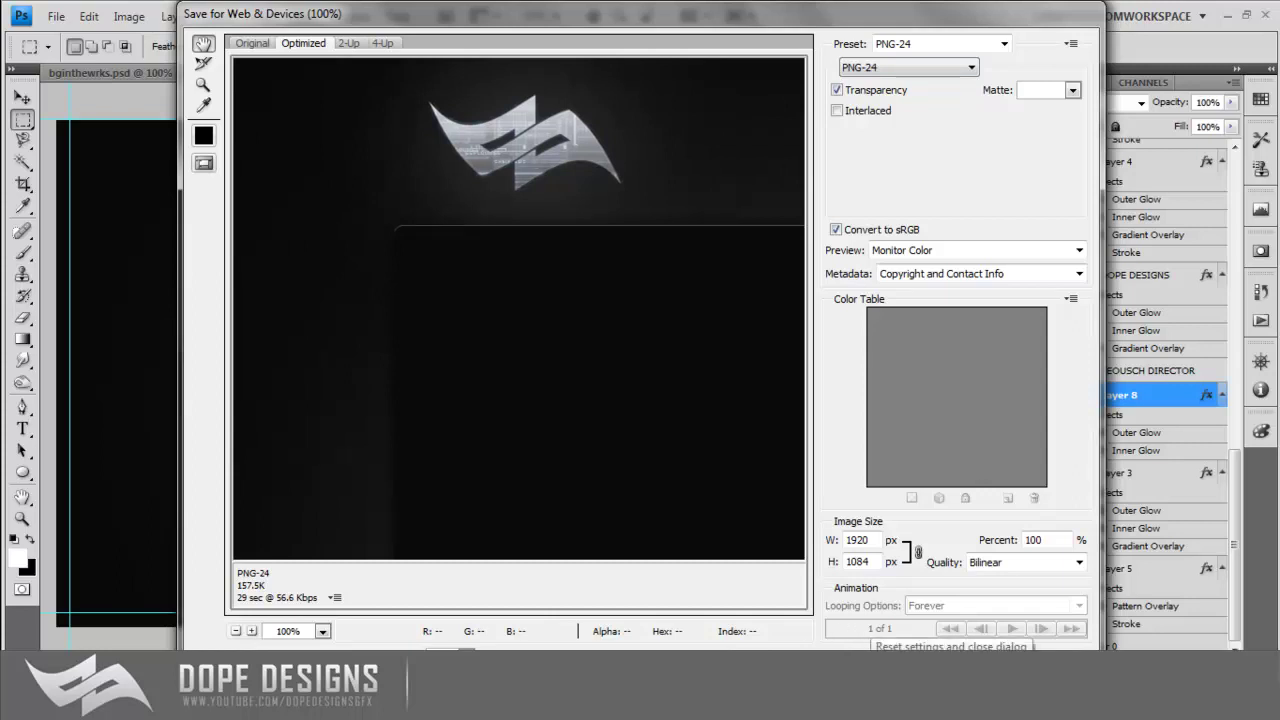
left_click(945, 662)
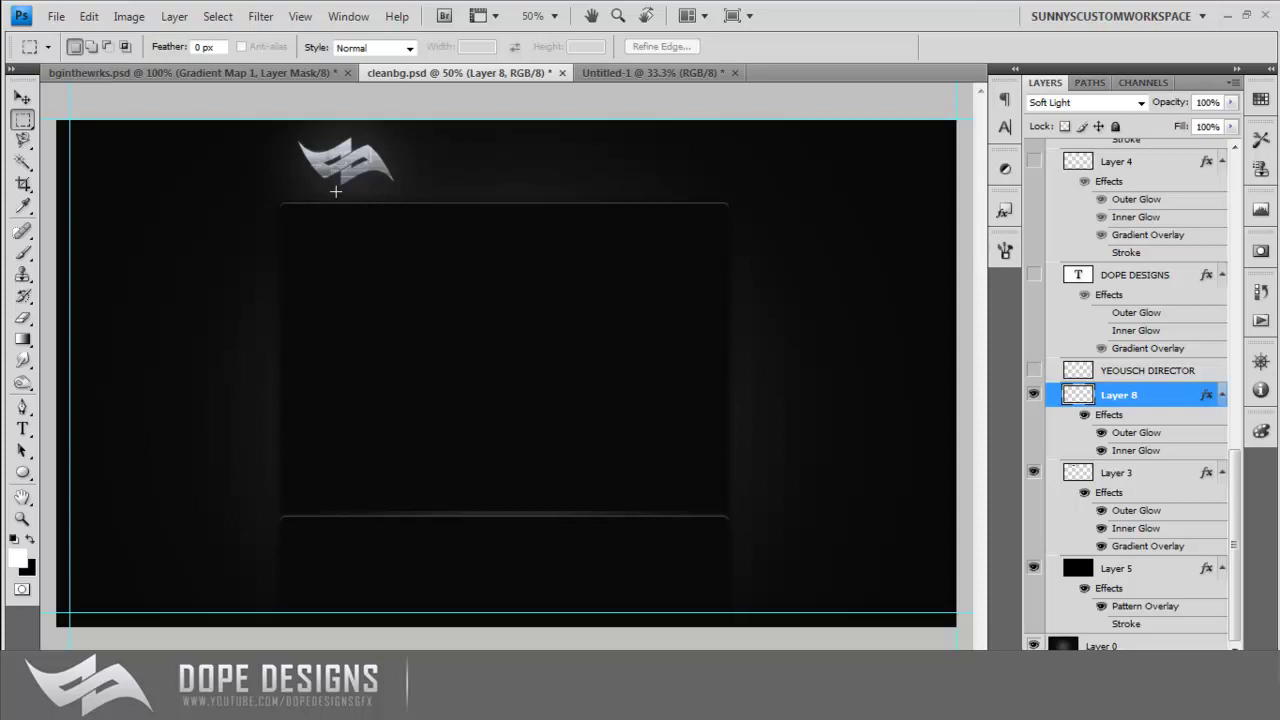
Make the DOPE DESIGNS title and PROFESSIONAL GR tagline layers visible again
left_click(1034, 276)
scroll(1177, 314, "up", 3)
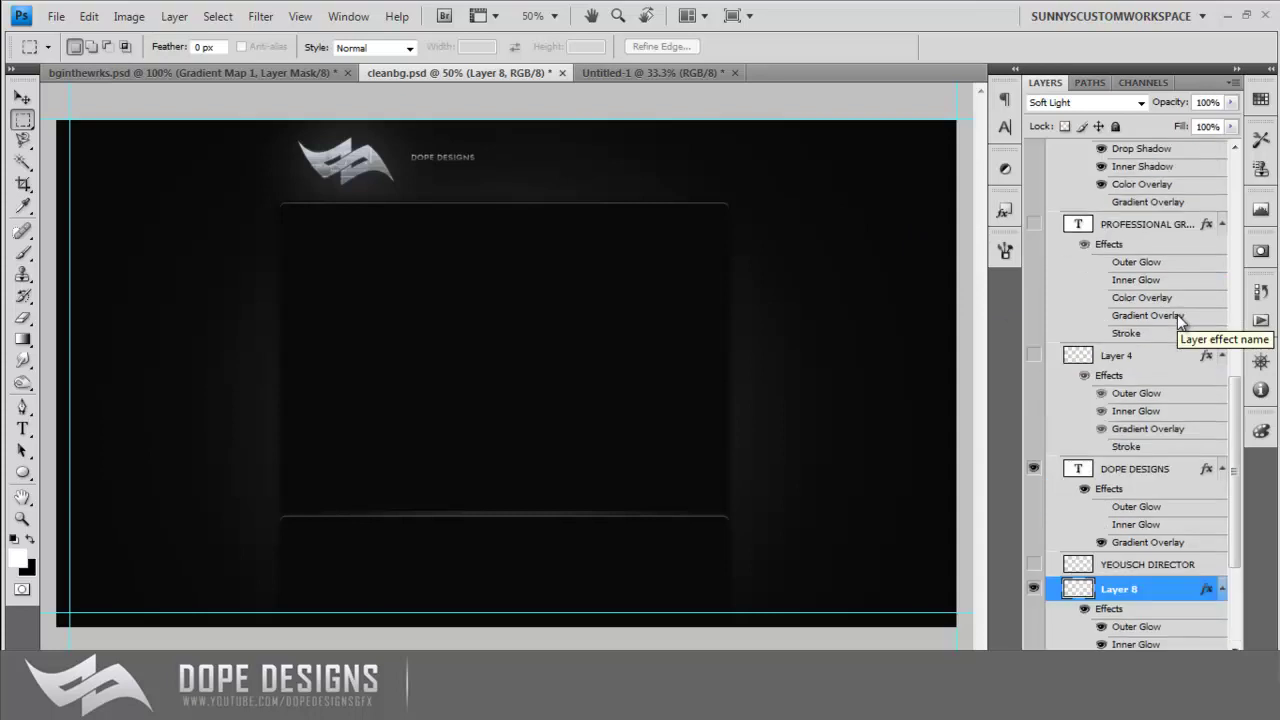
left_click(1034, 224)
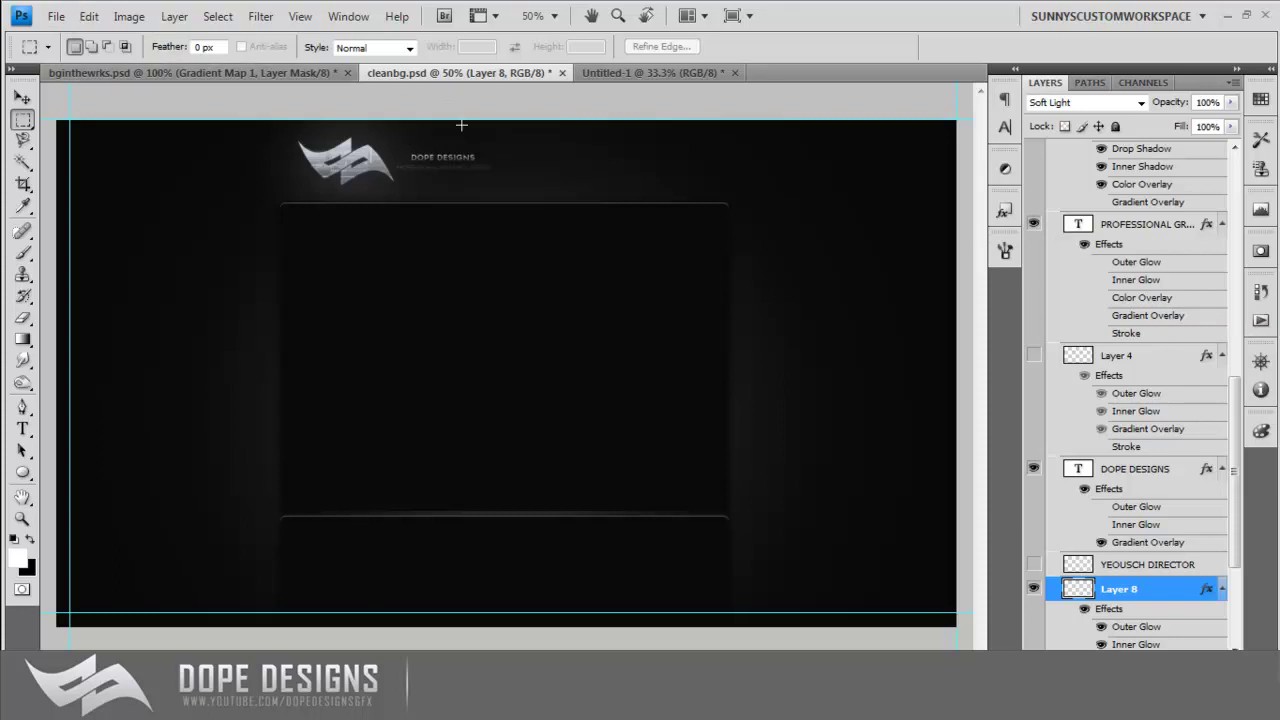
Export the titled frame via Save for Web & Devices, then select around the header title on Layer 2 copy 2
left_click(56, 16)
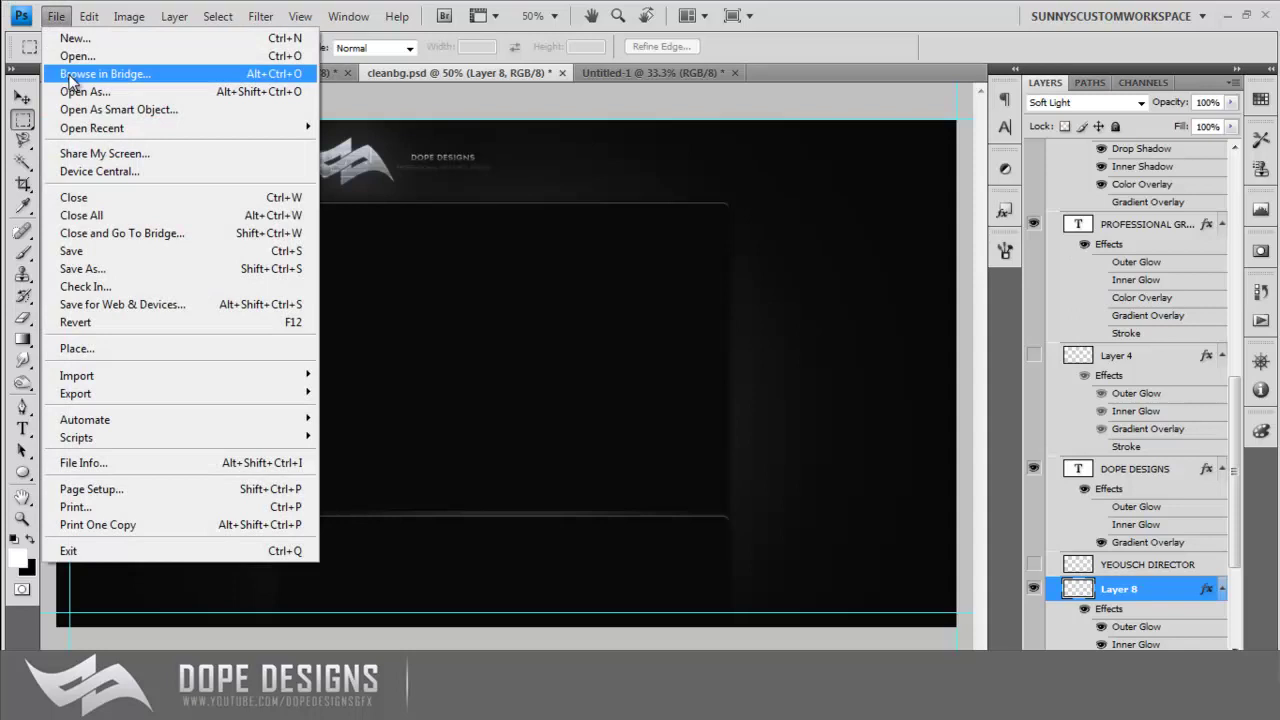
left_click(160, 304)
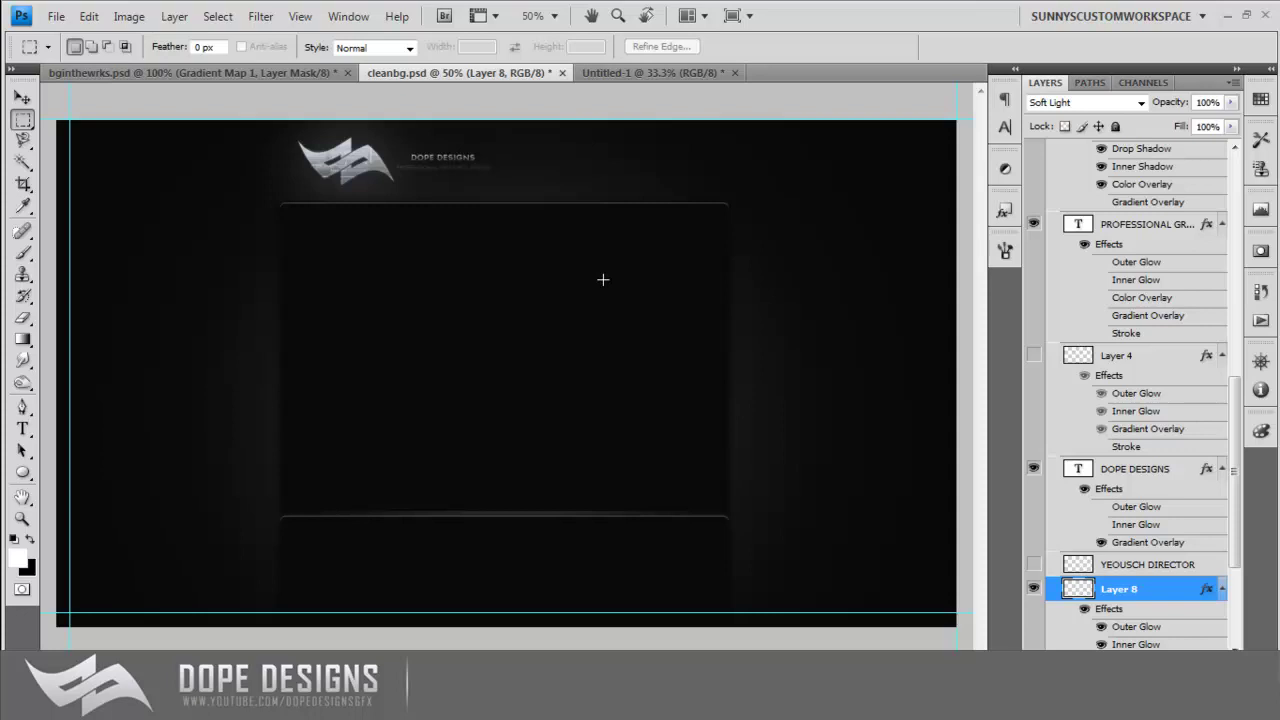
scroll(1094, 345, "up", 5)
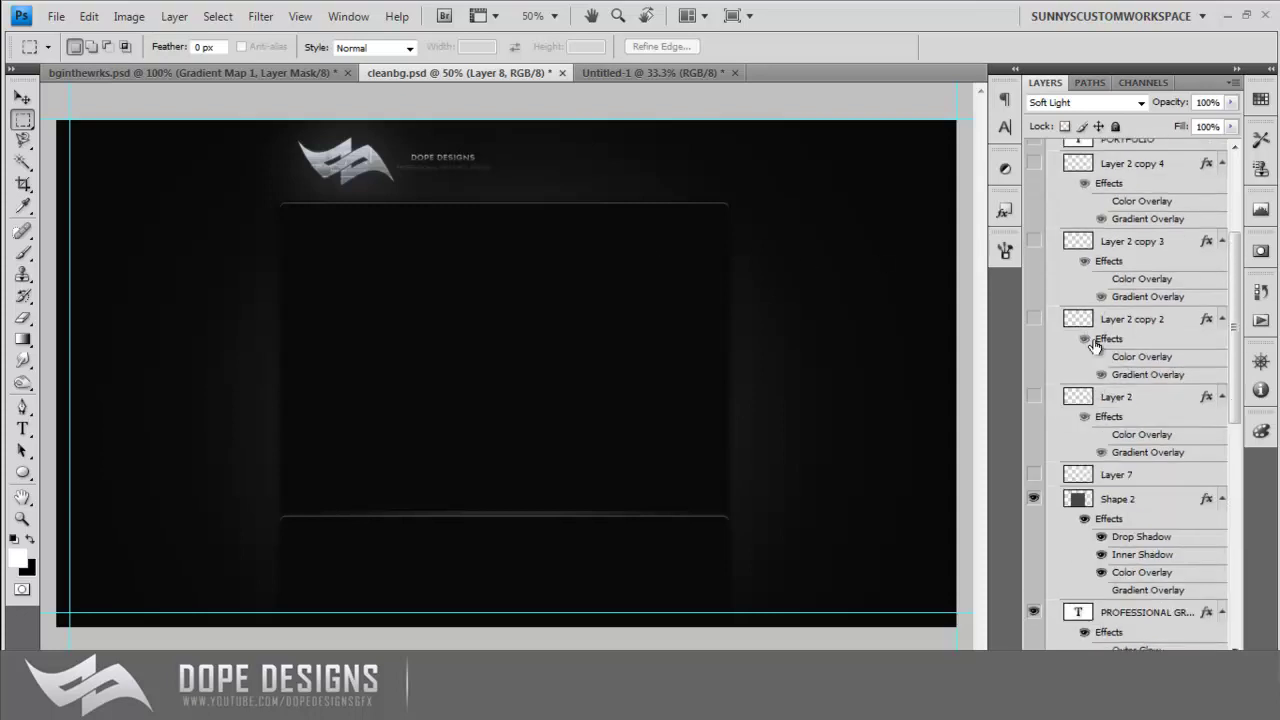
left_click(1093, 342)
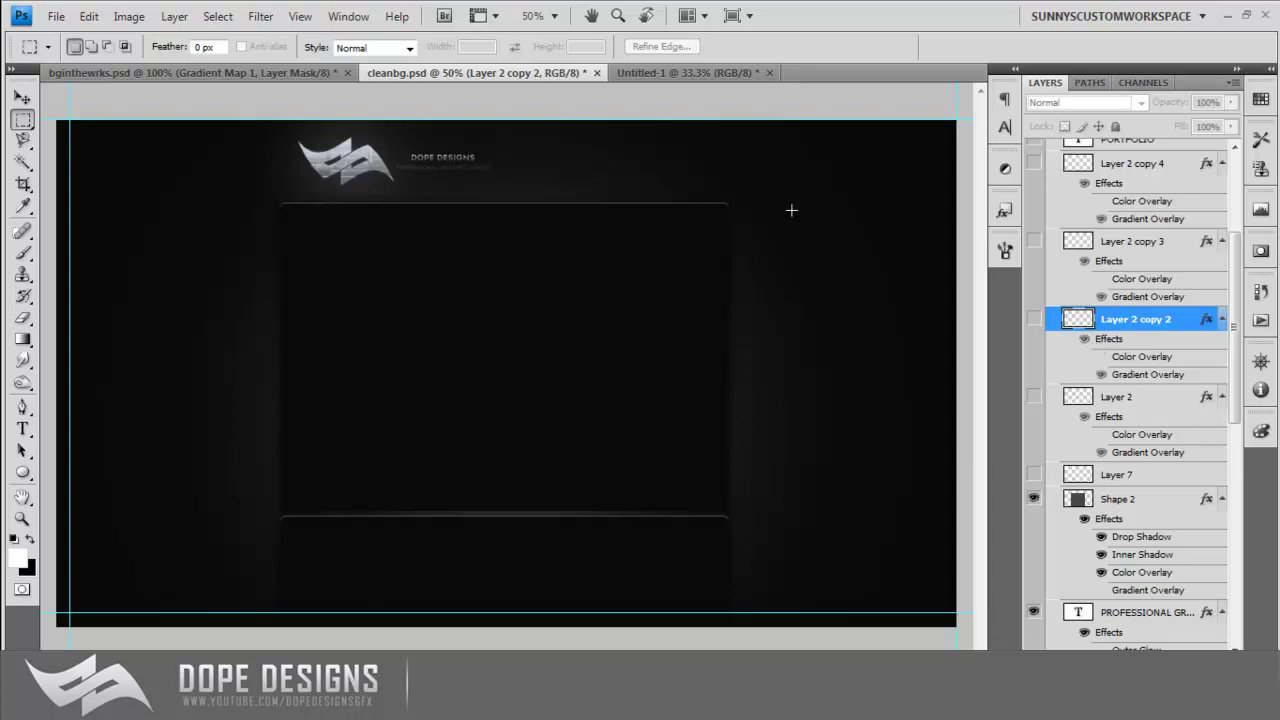
mouse_move(386, 149)
left_mouse_down()
mouse_move(531, 183)
mouse_move(352, 126)
mouse_move(400, 149)
left_mouse_up()
left_click(521, 157)
Show the Layer 2 copy 2–4 lines and the TWITTER, FACEBOOK, SUNNYCOD and PORTFOLIO labels
scroll(1098, 140, "down", 2)
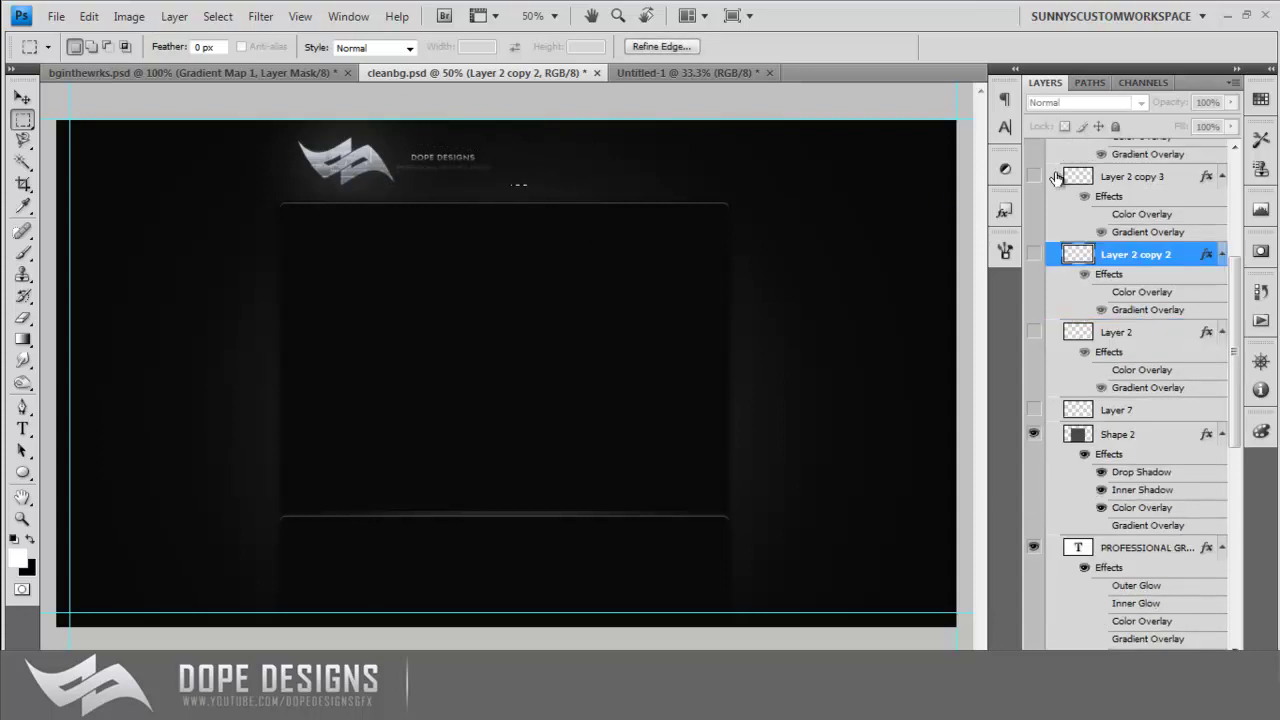
left_click(1033, 180)
left_click(1033, 254)
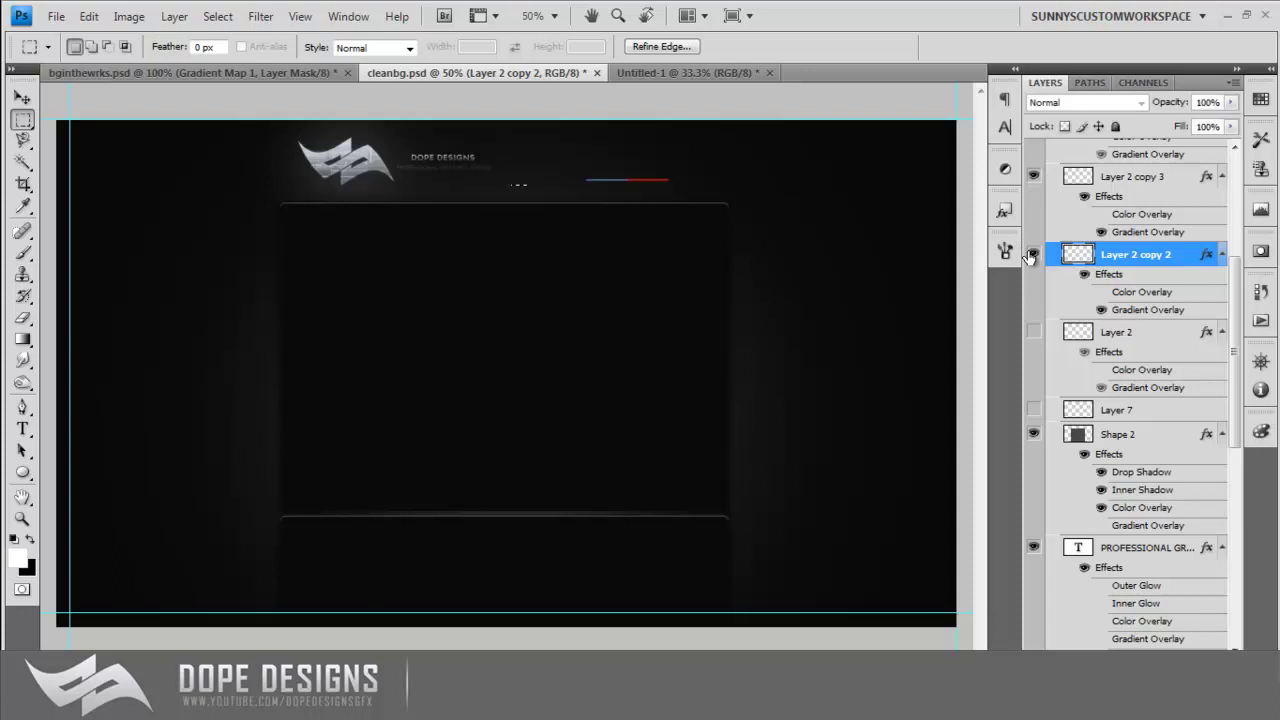
scroll(1050, 250, "up", 2)
scroll(1052, 246, "up", 2)
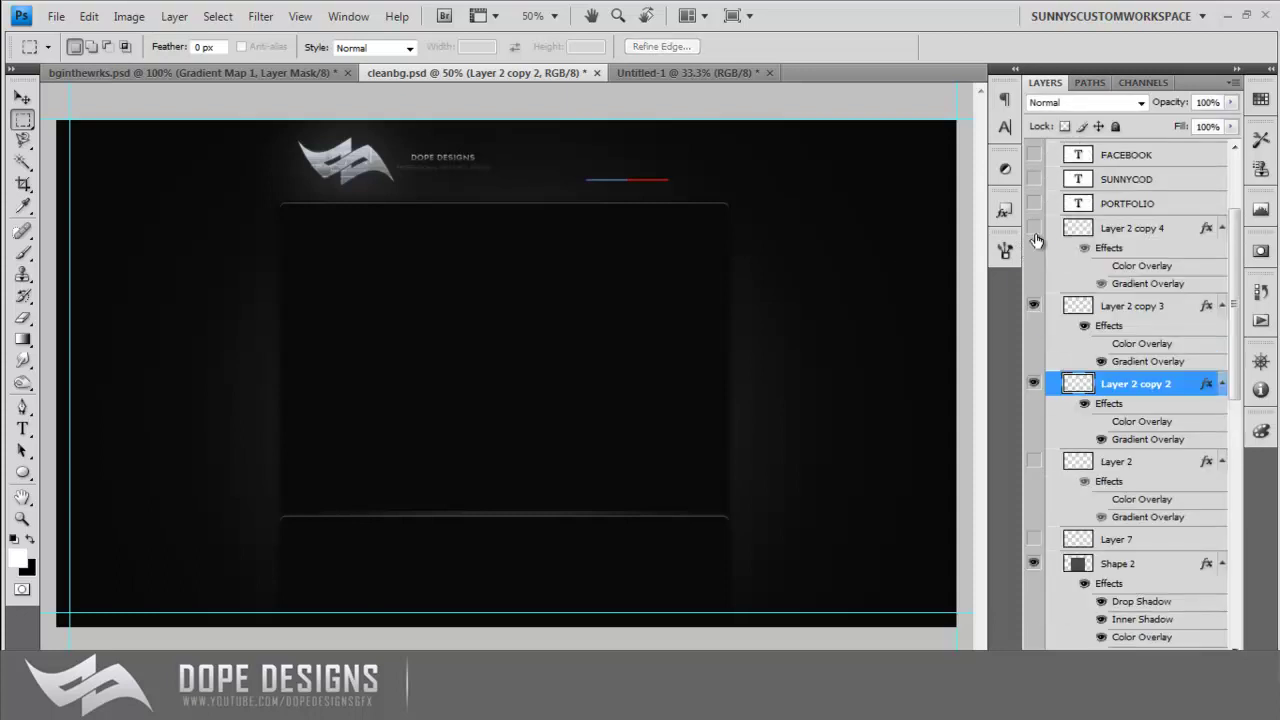
left_click(1033, 228)
scroll(1036, 234, "up", 4)
left_click_drag(1033, 236, 1025, 330)
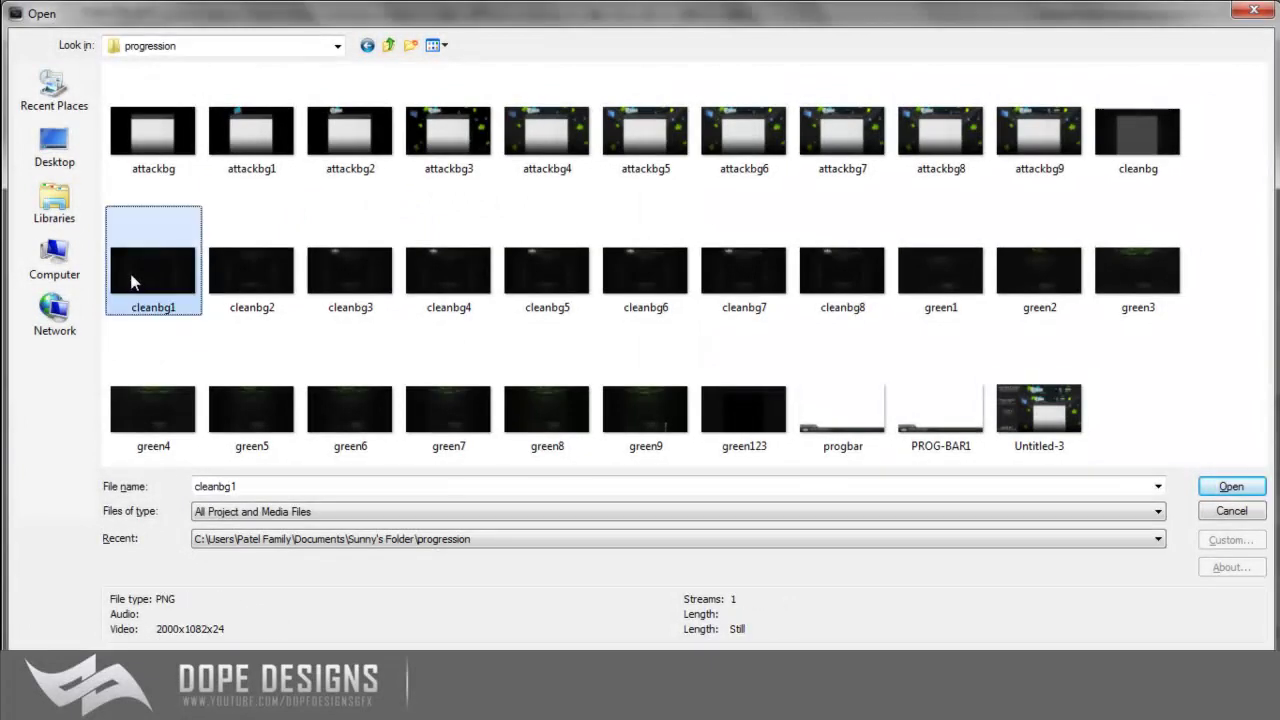
Select cleanbg1 through cleanbg8 in the progression folder and import them onto the timeline
left_click(878, 304, "shift")
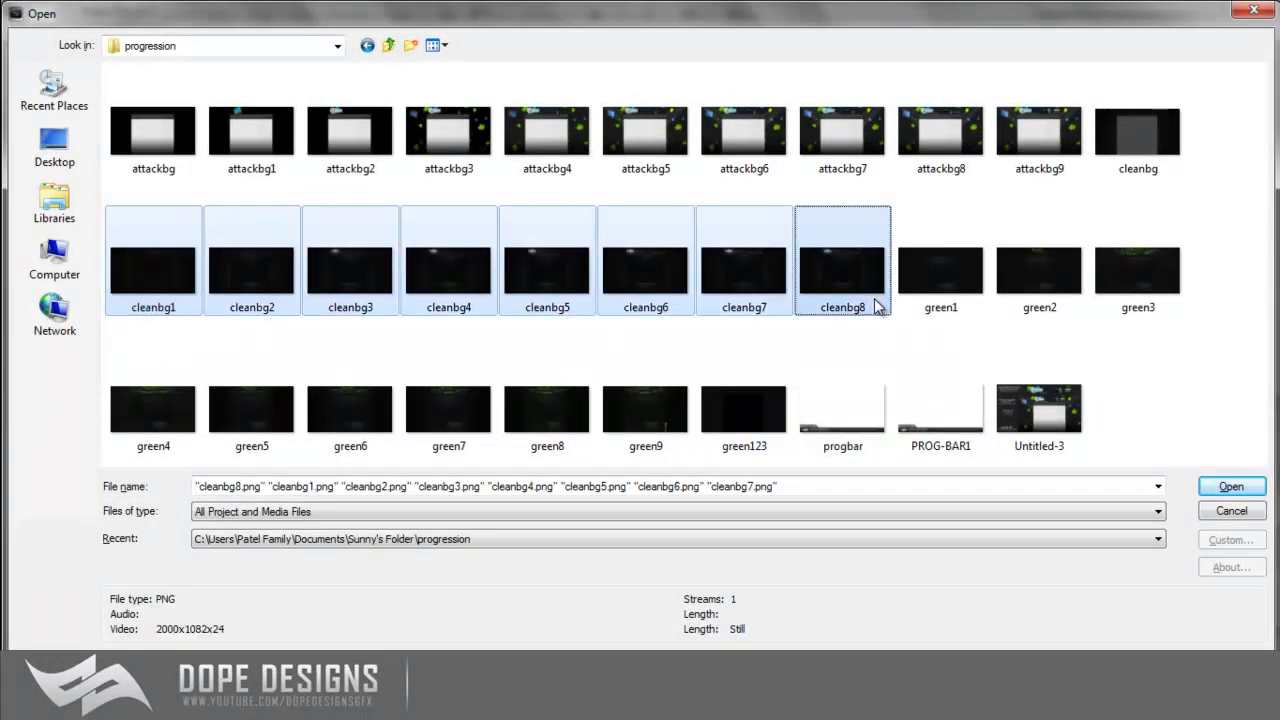
left_click(163, 372)
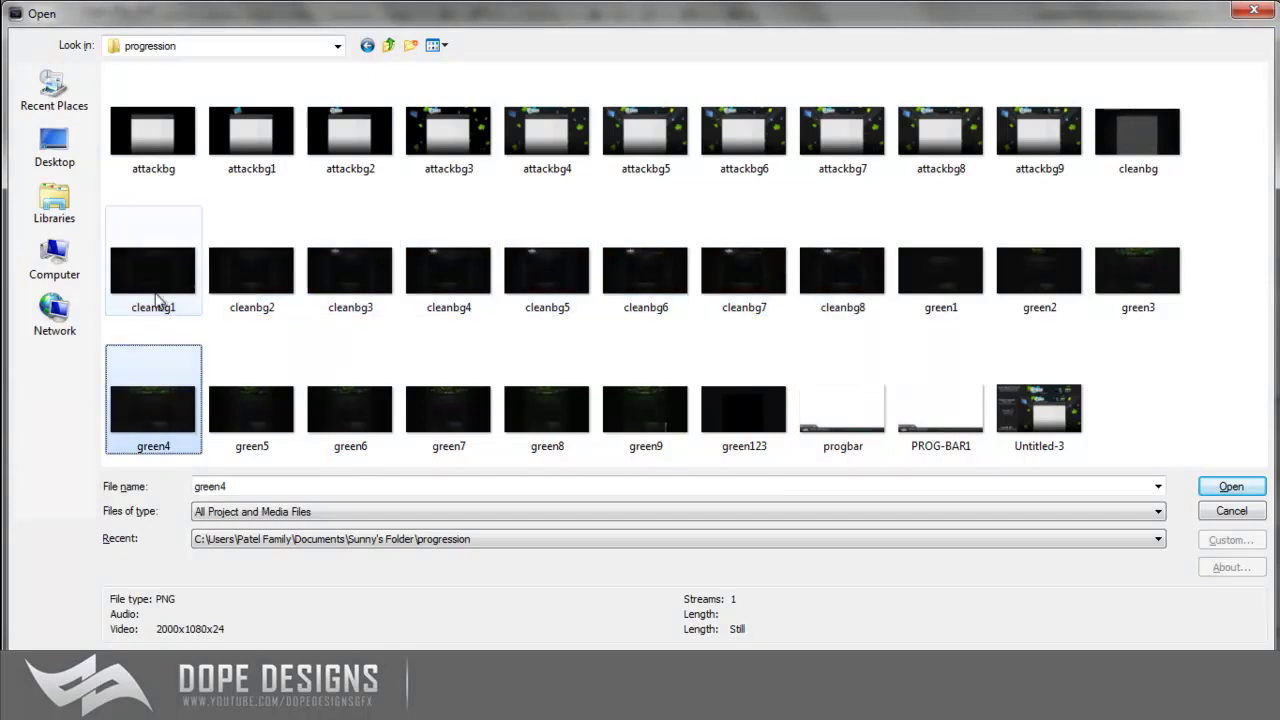
left_click(155, 296)
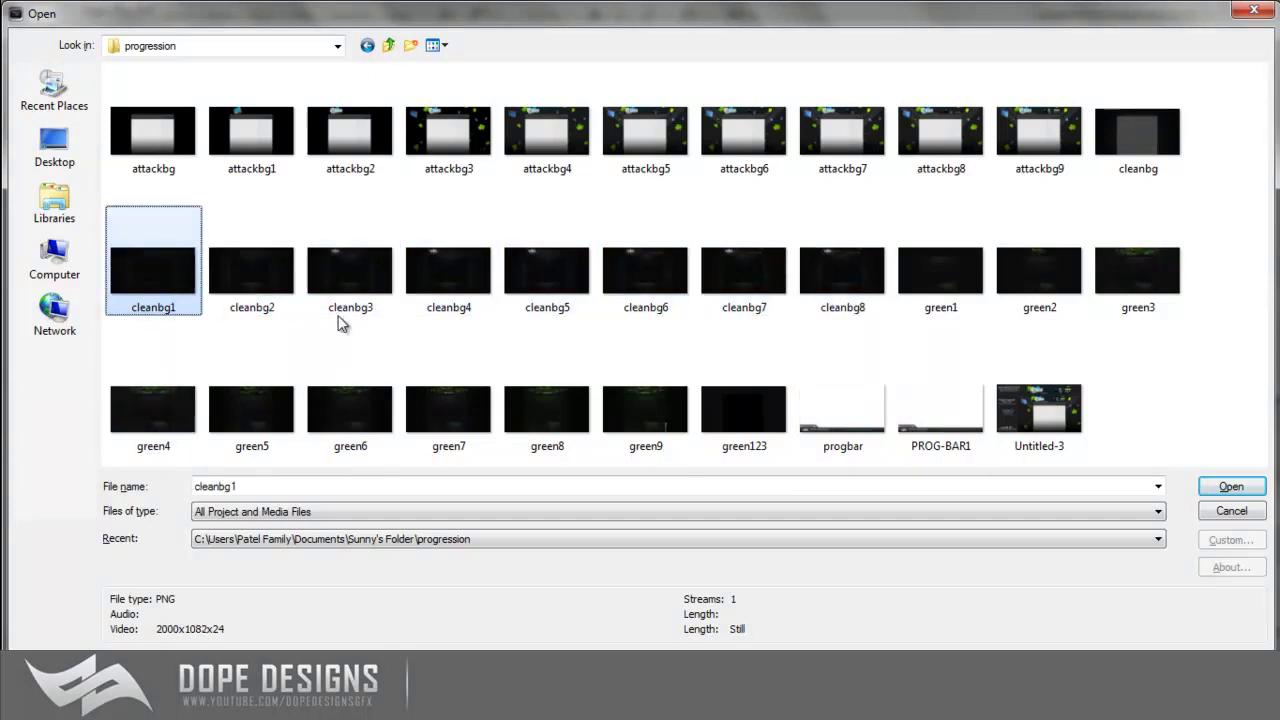
left_click(865, 295, "shift")
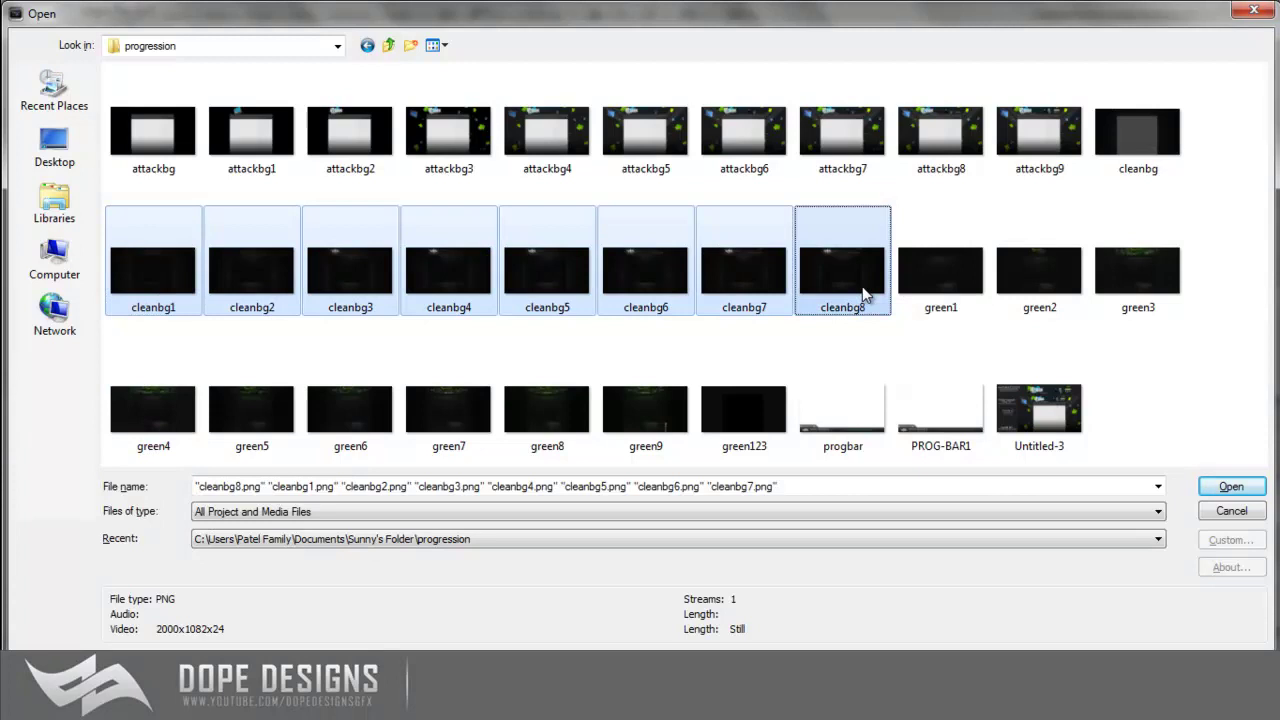
key("Return")
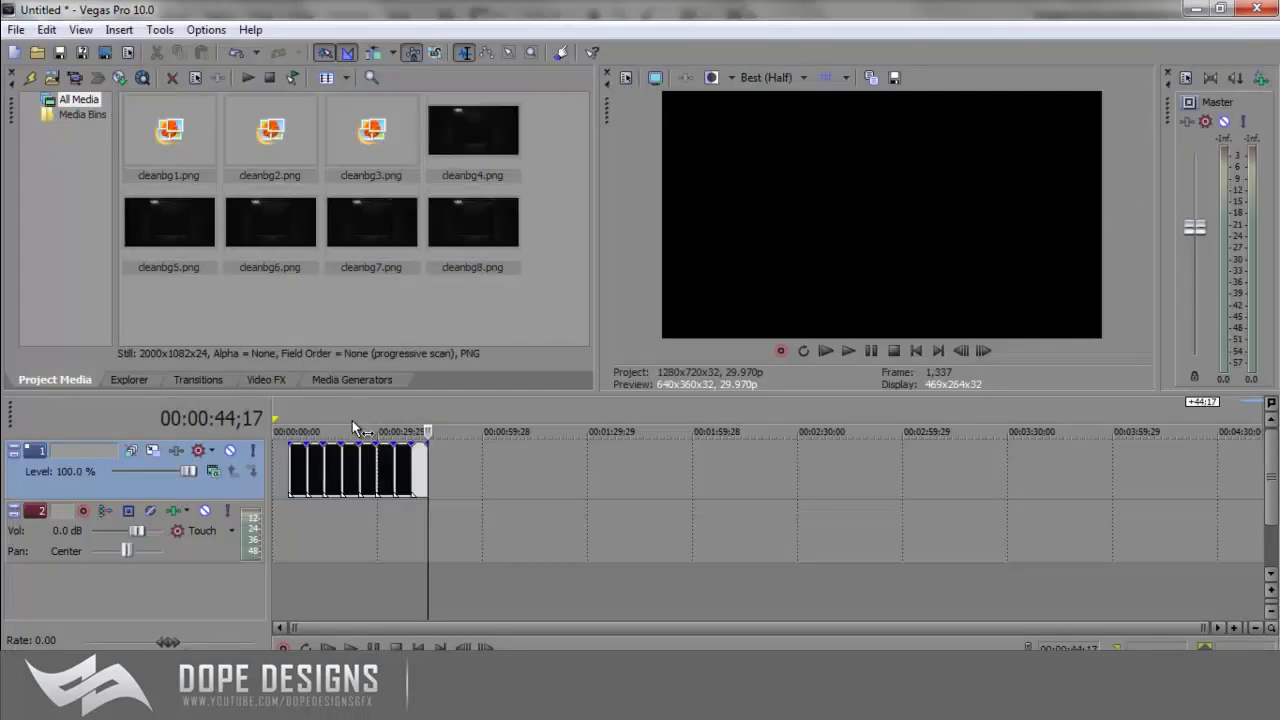
Preview the imported background frames one by one along the timeline
scroll(352, 420, "up", 4)
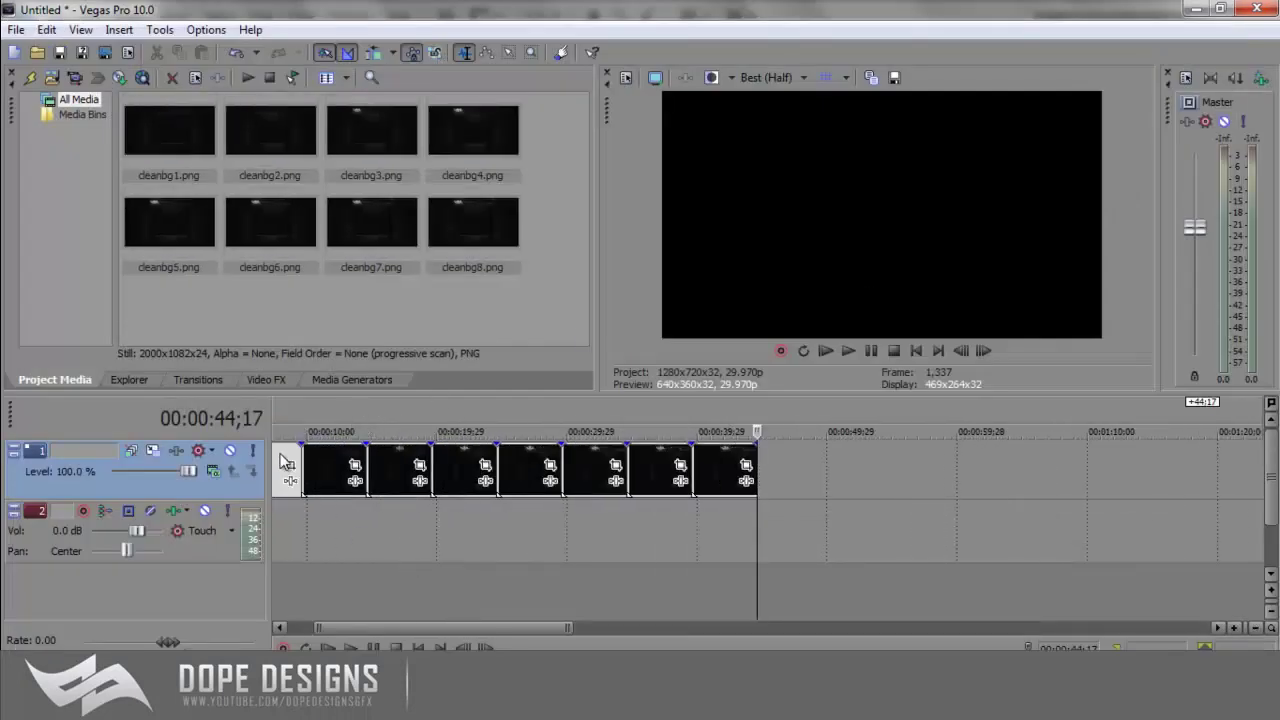
left_click(285, 462)
left_click(322, 457)
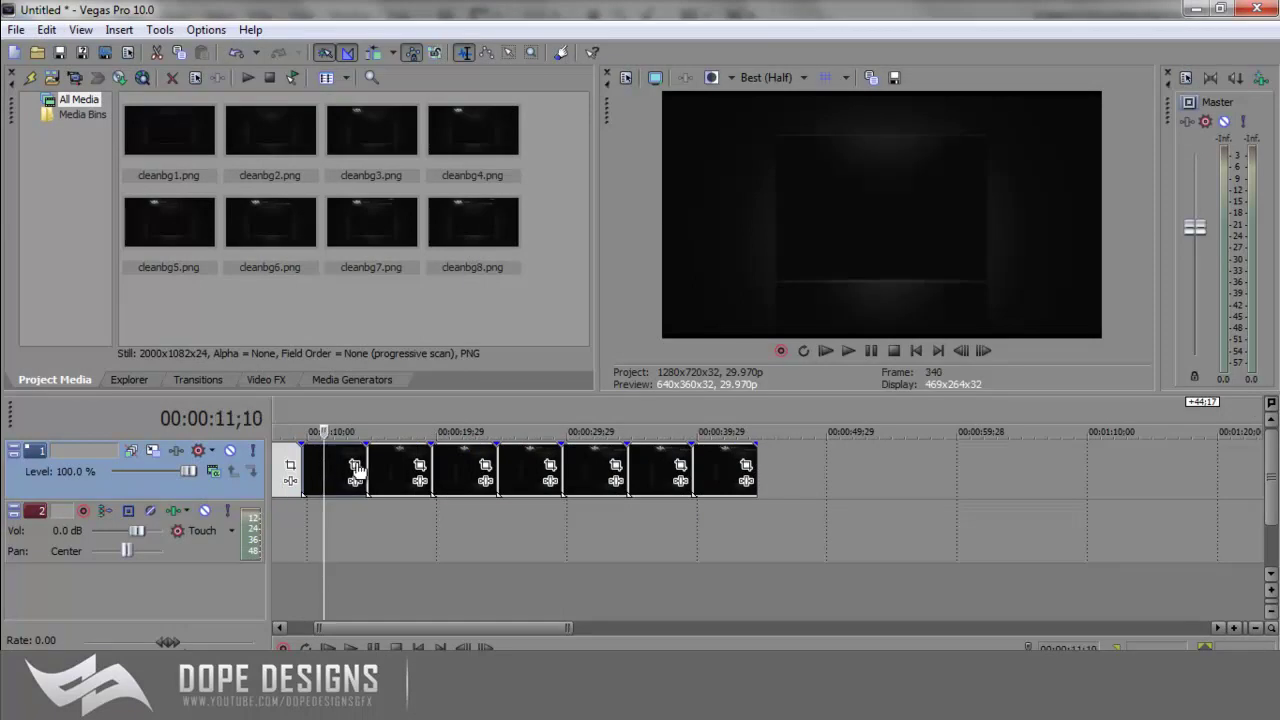
left_click(402, 463)
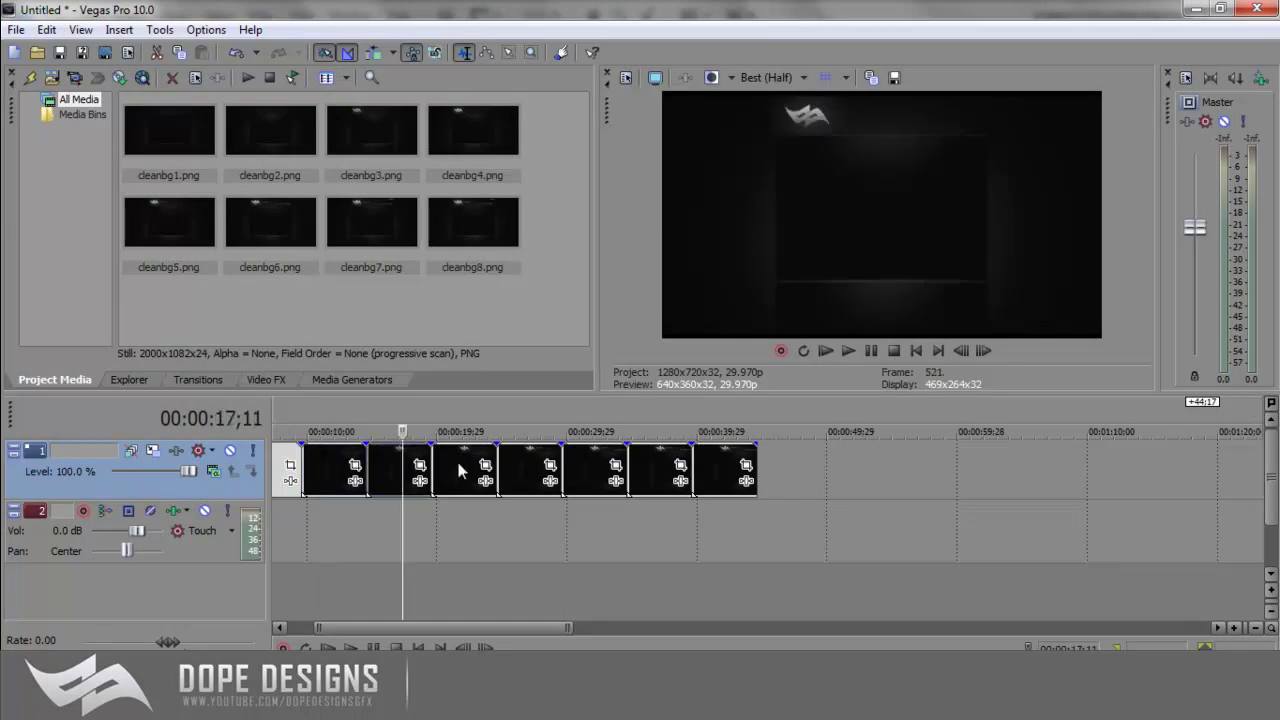
left_click(457, 457)
left_click(519, 453)
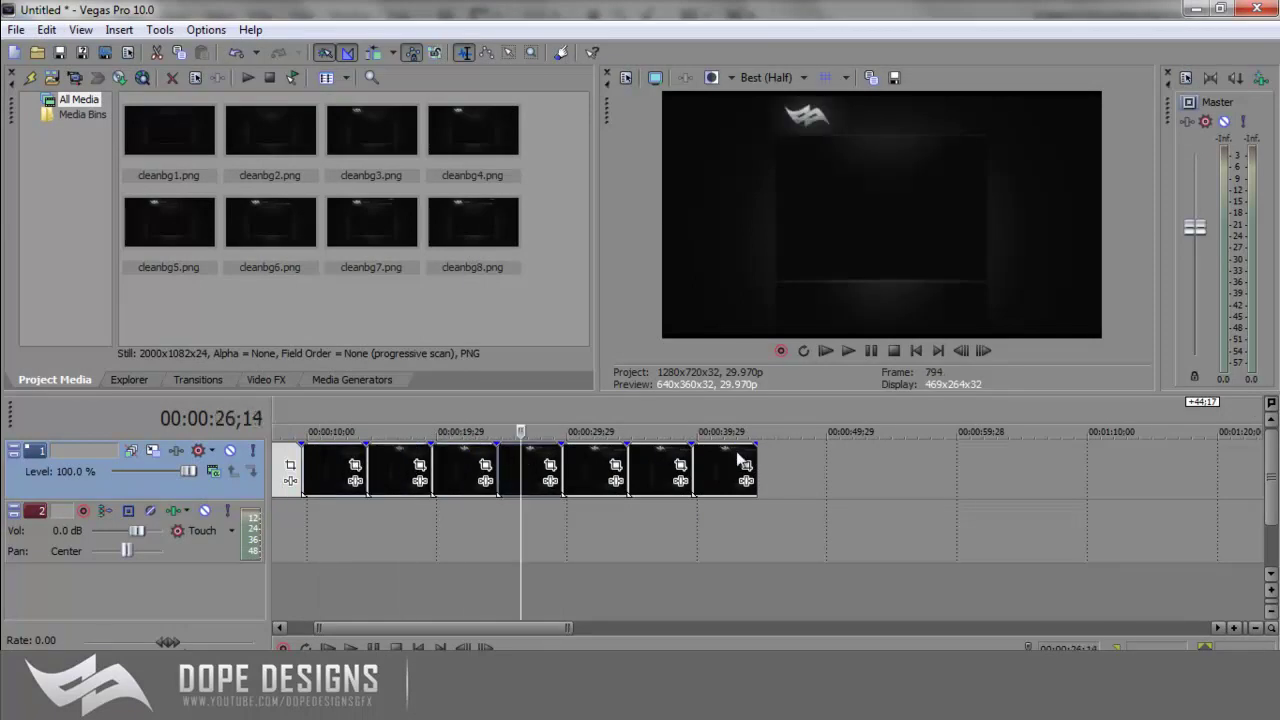
left_click(583, 455)
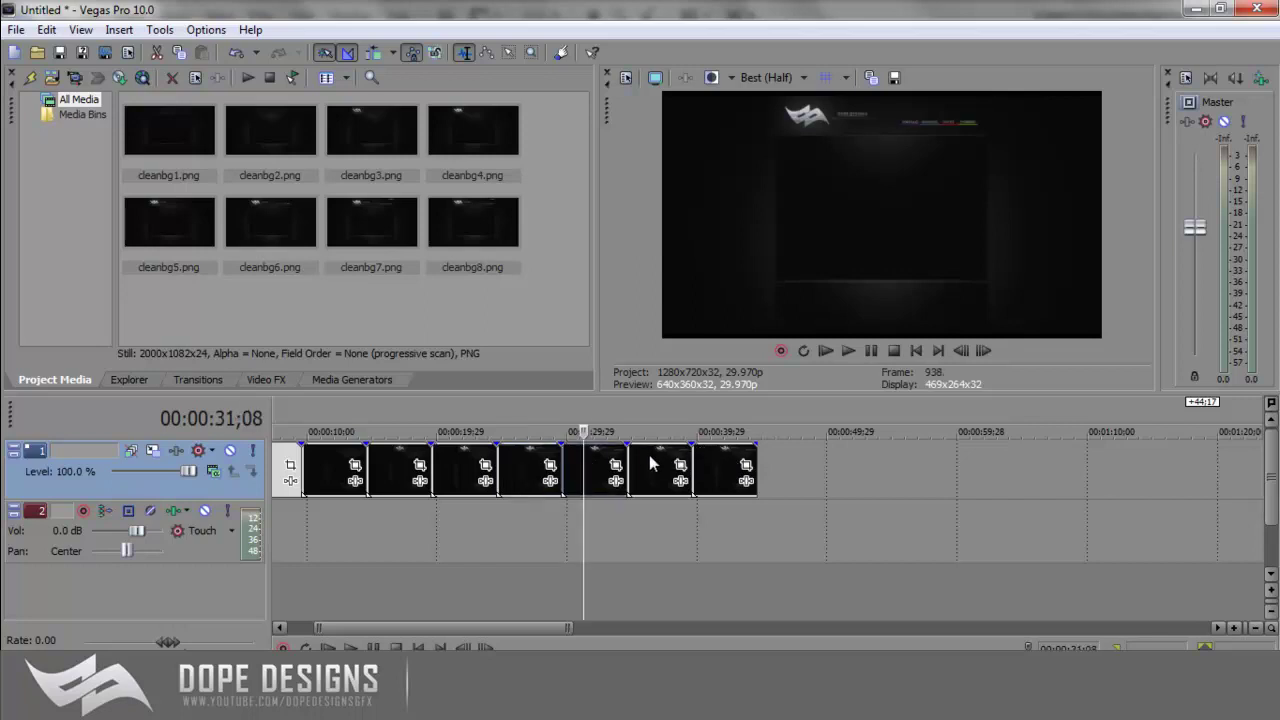
left_click(650, 463)
Drag all eight clips left so the sequence starts at 00:00
scroll(462, 503, "up", 5)
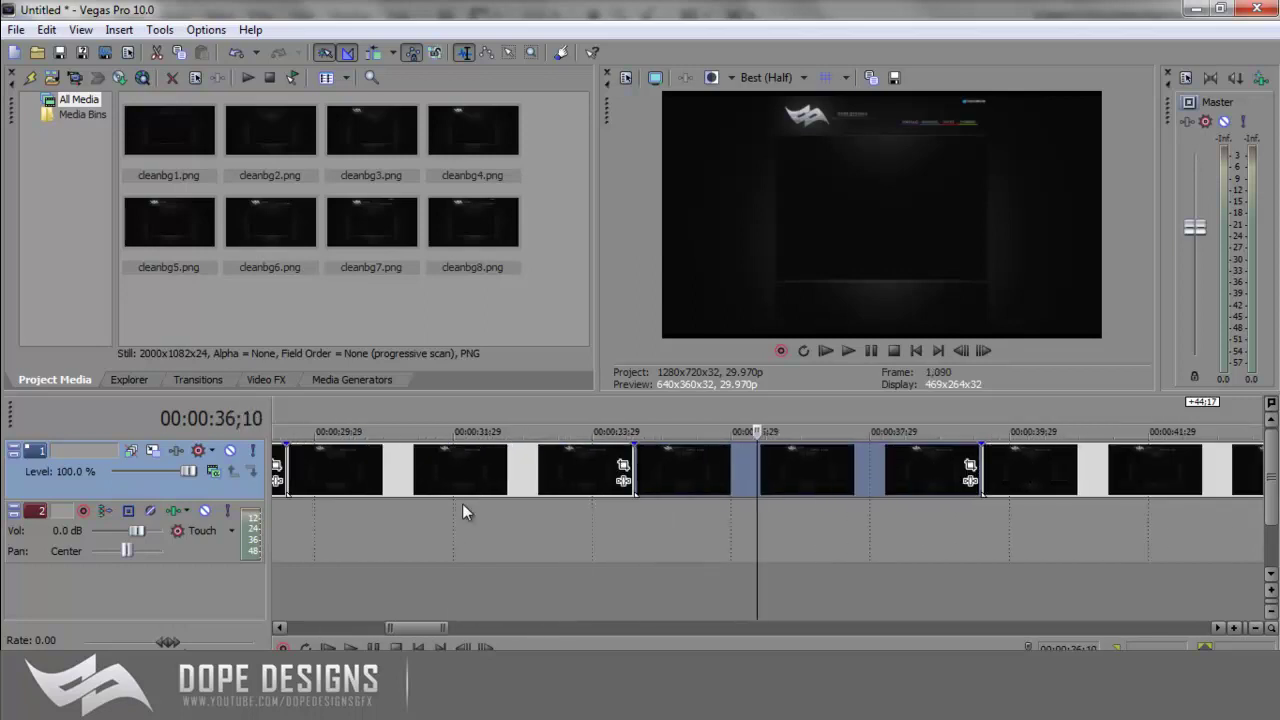
scroll(462, 513, "down", 4)
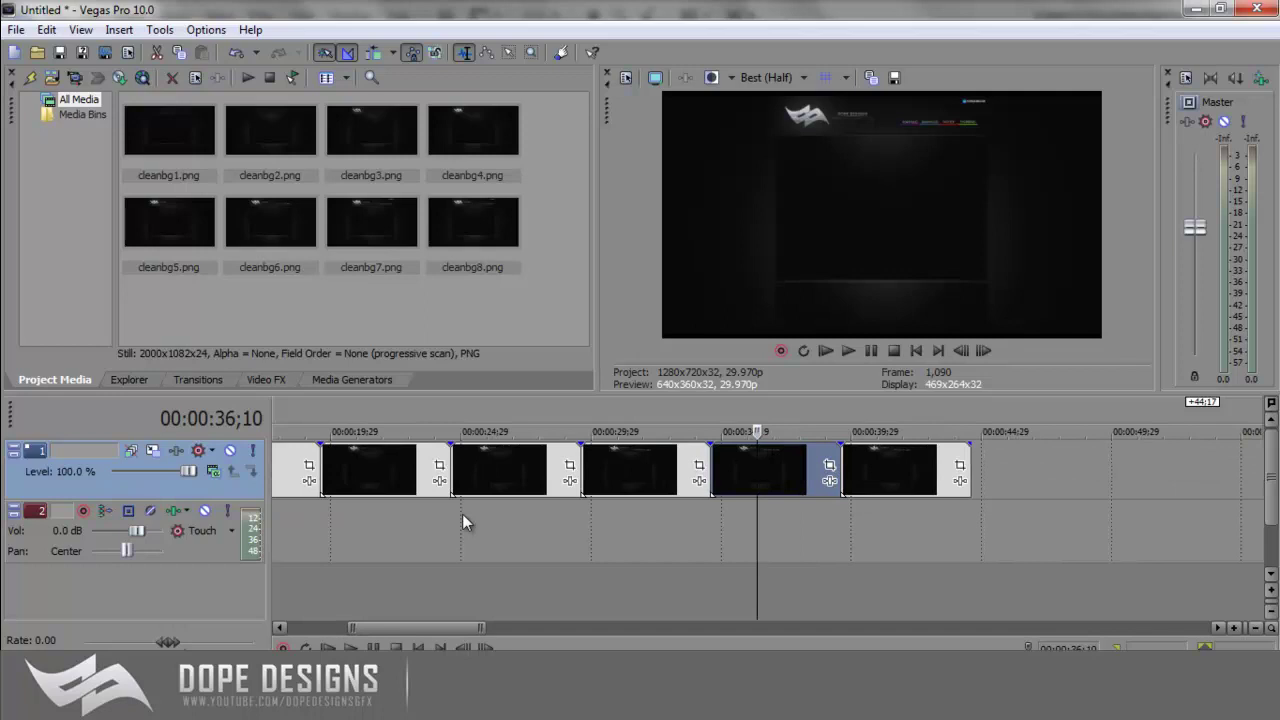
left_click_drag(352, 629, 283, 631)
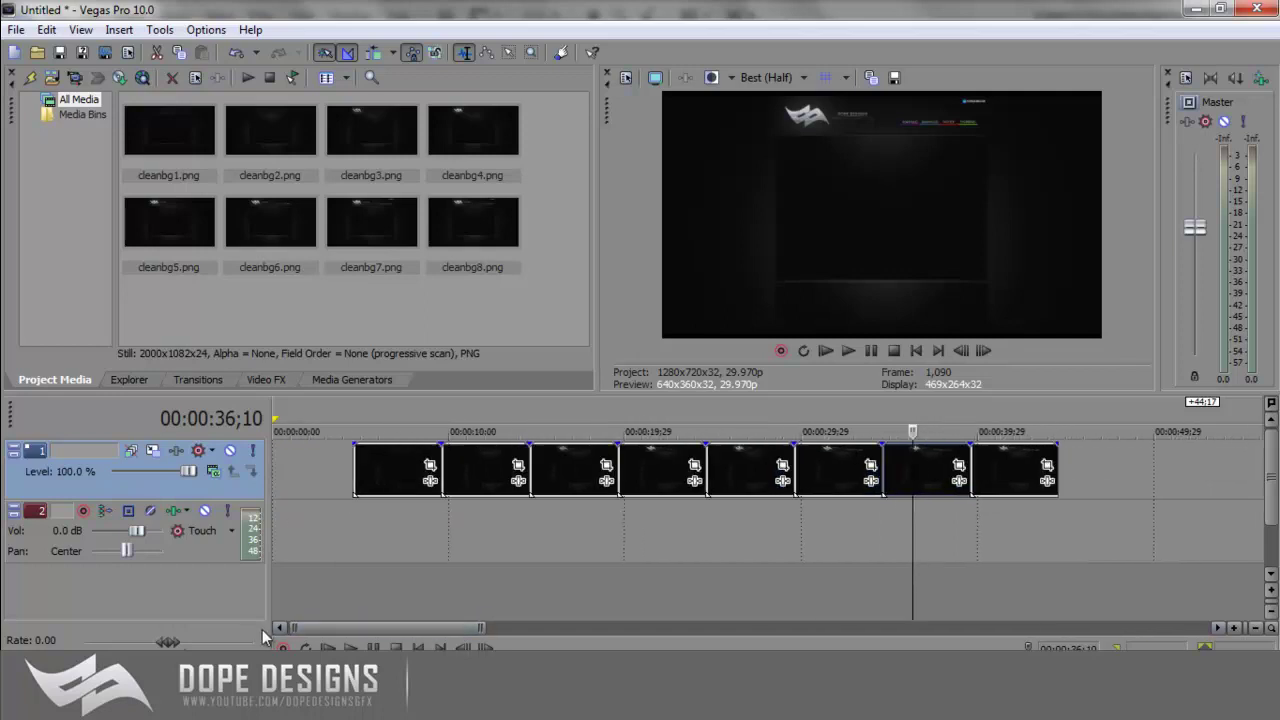
left_click(364, 465)
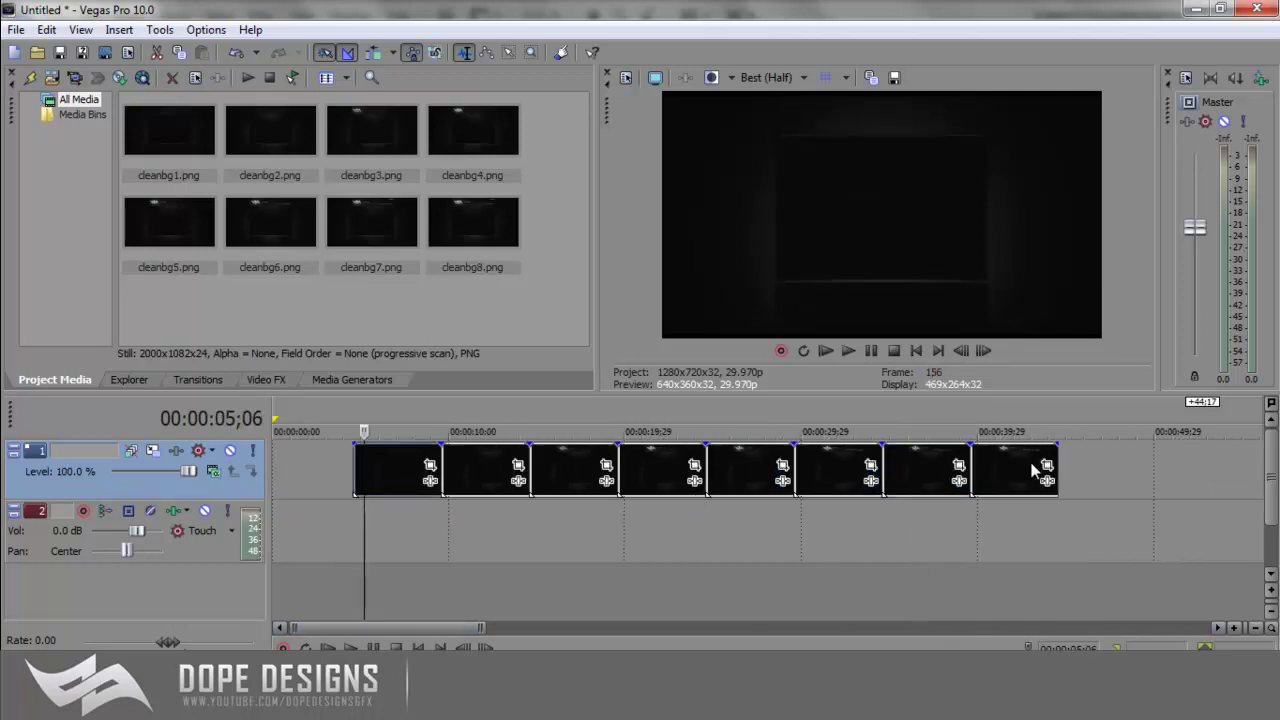
left_click_drag(1035, 470, 880, 466)
left_click(612, 518)
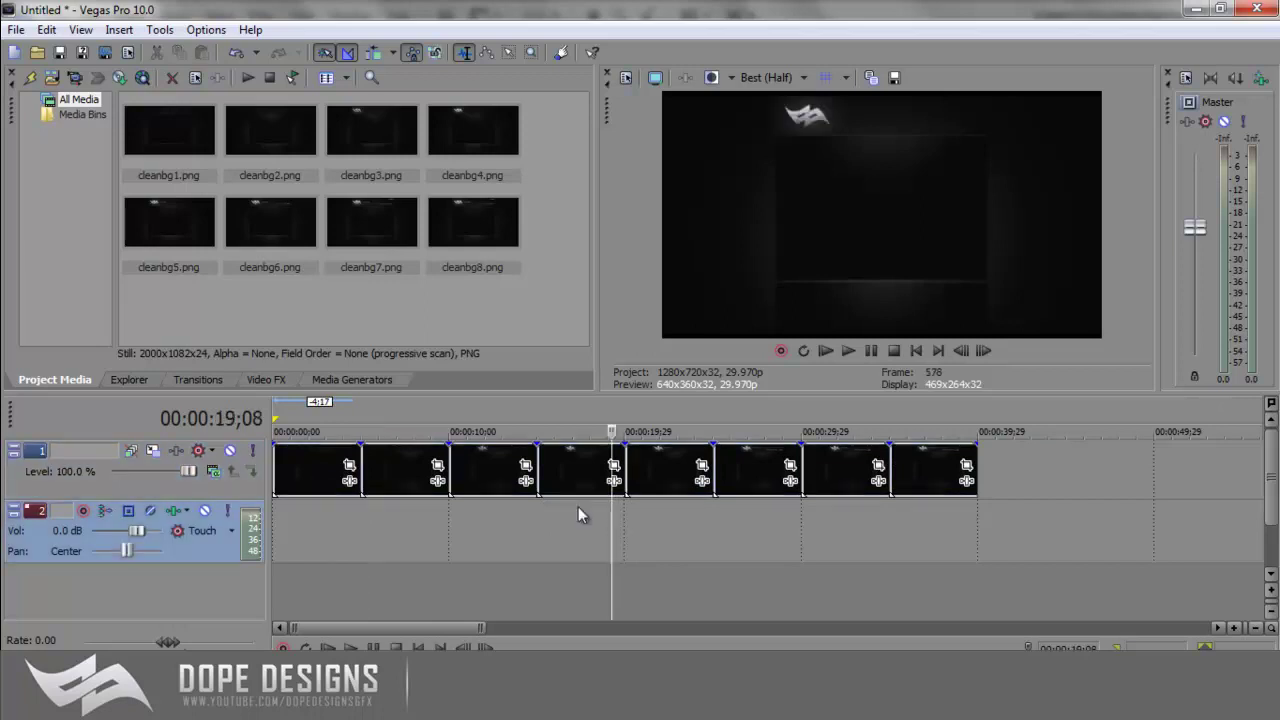
double_click(303, 477)
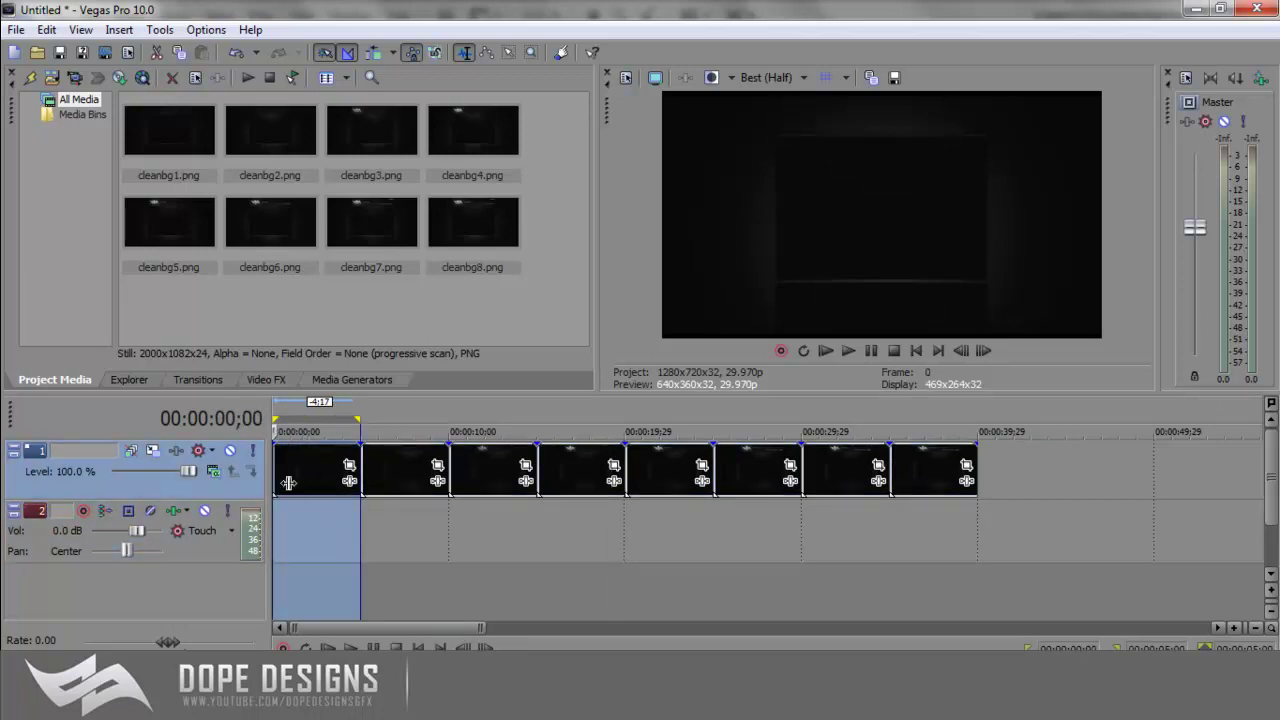
Overlap the second and third clips onto their predecessors and play back the crossfades
left_click(380, 518)
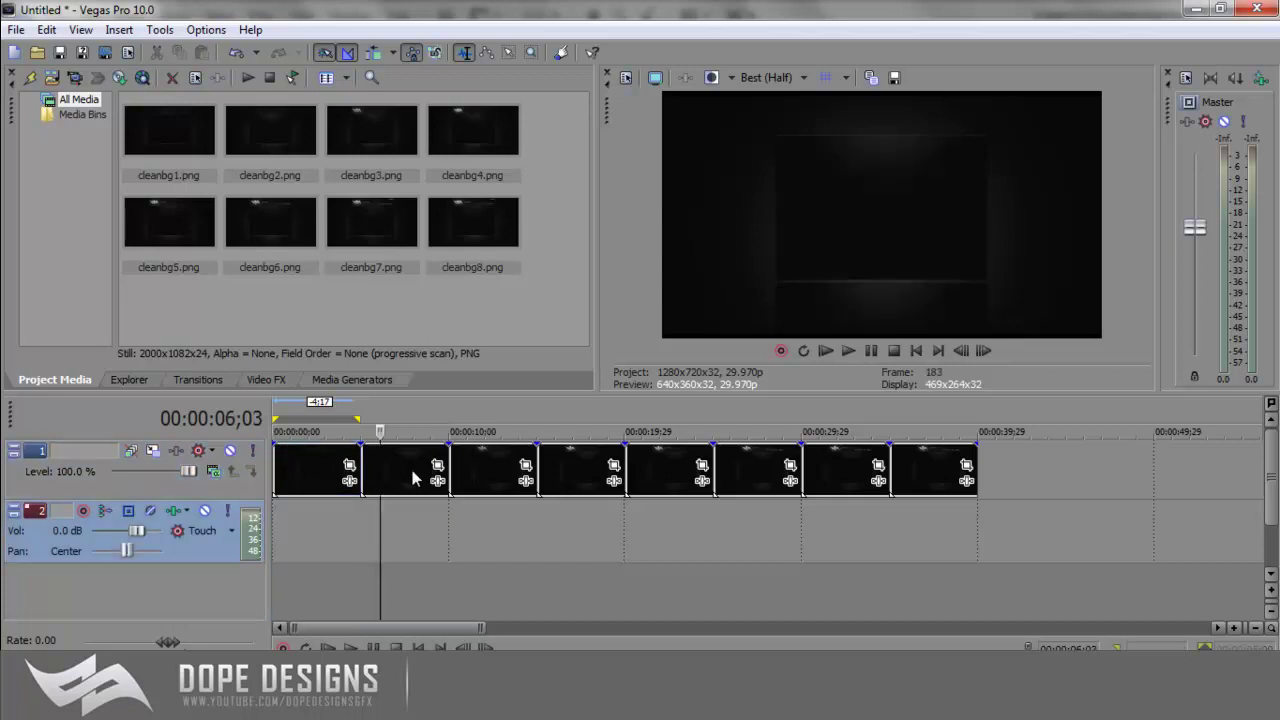
left_click_drag(411, 469, 395, 468)
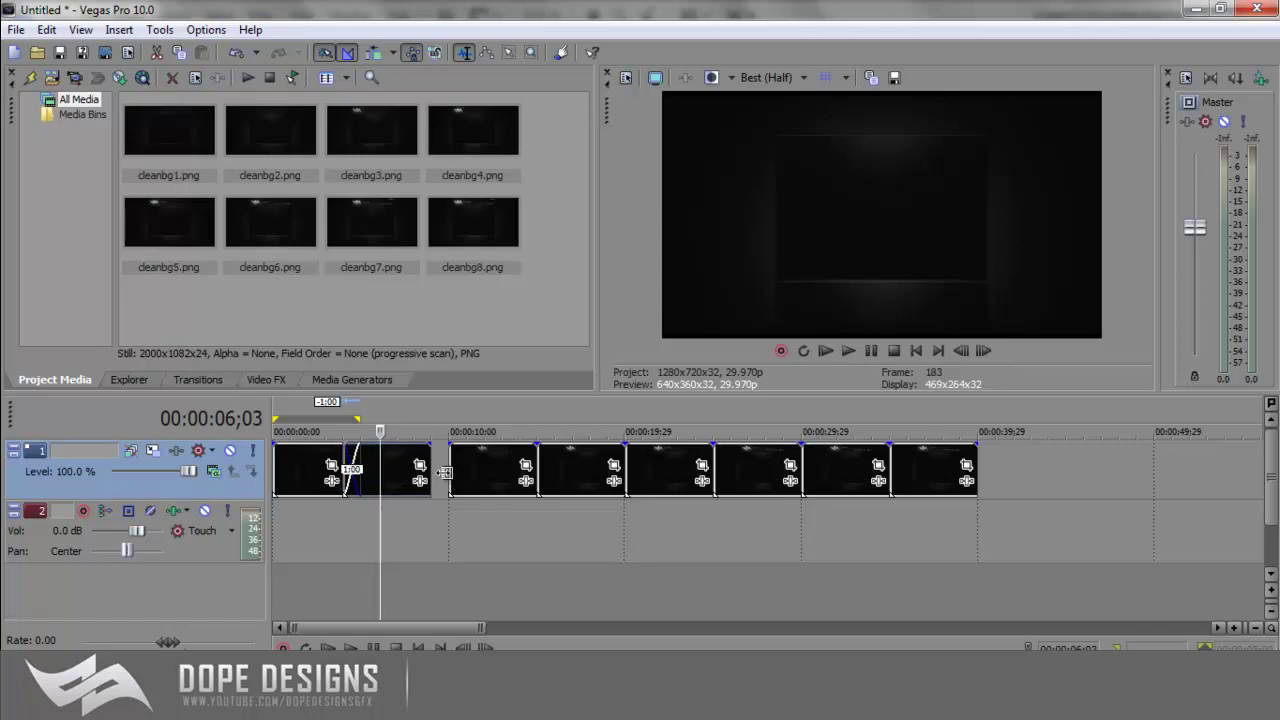
left_click_drag(477, 461, 447, 468)
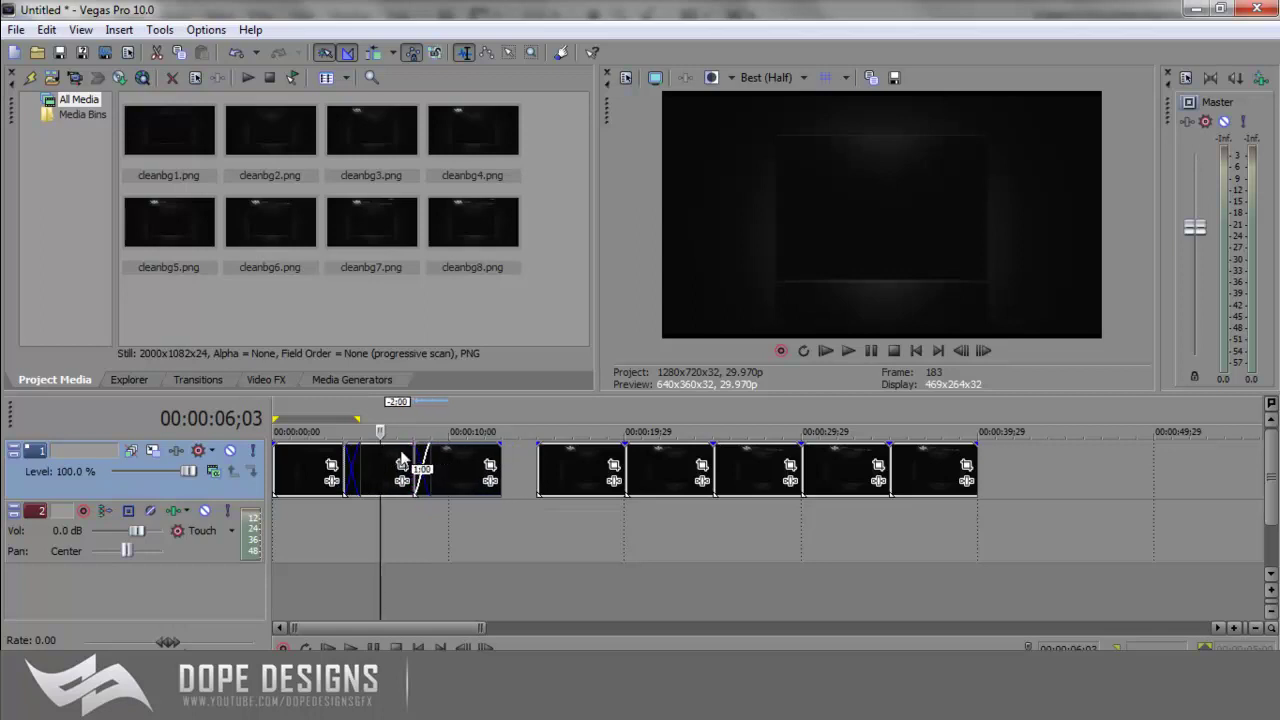
left_click(400, 458)
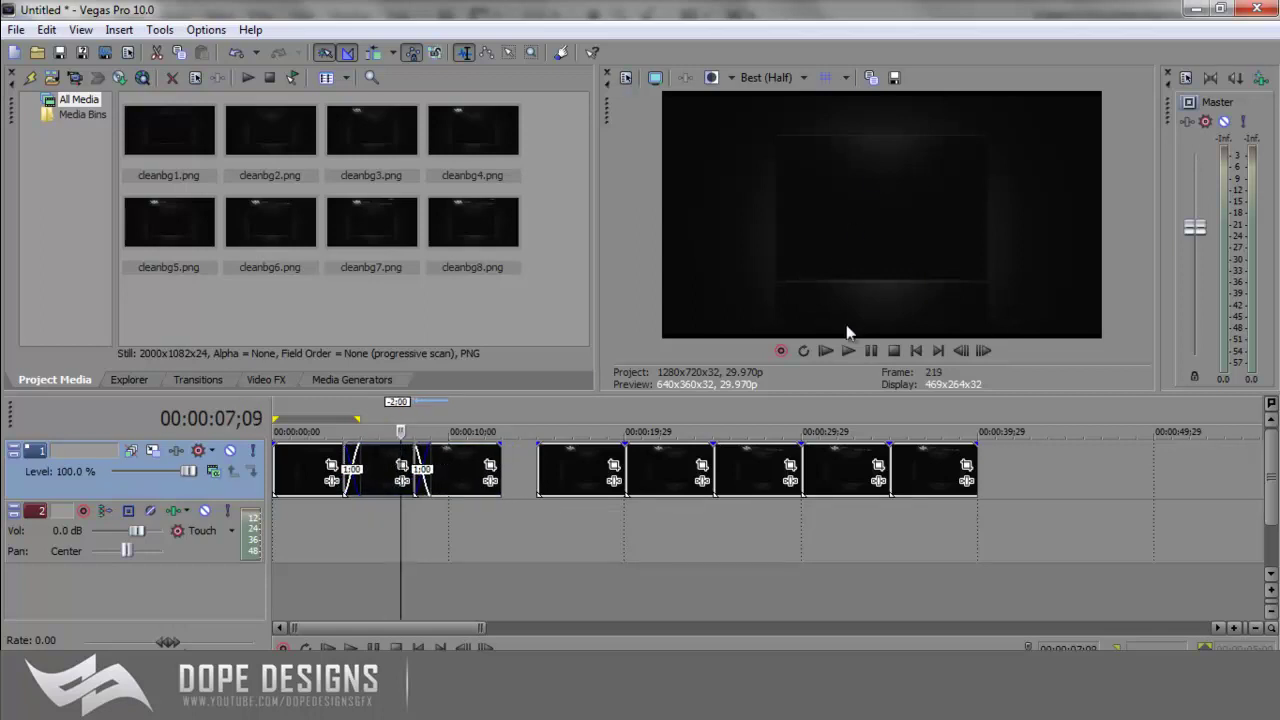
left_click(849, 350)
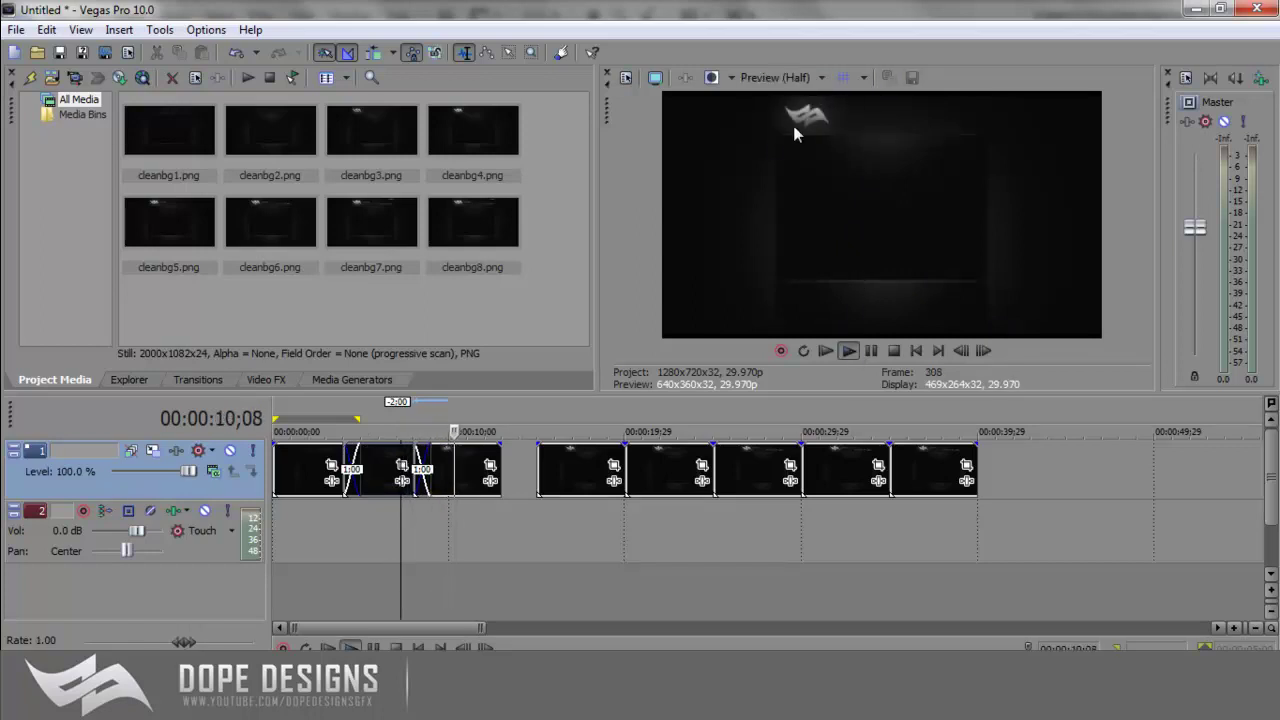
left_click(871, 350)
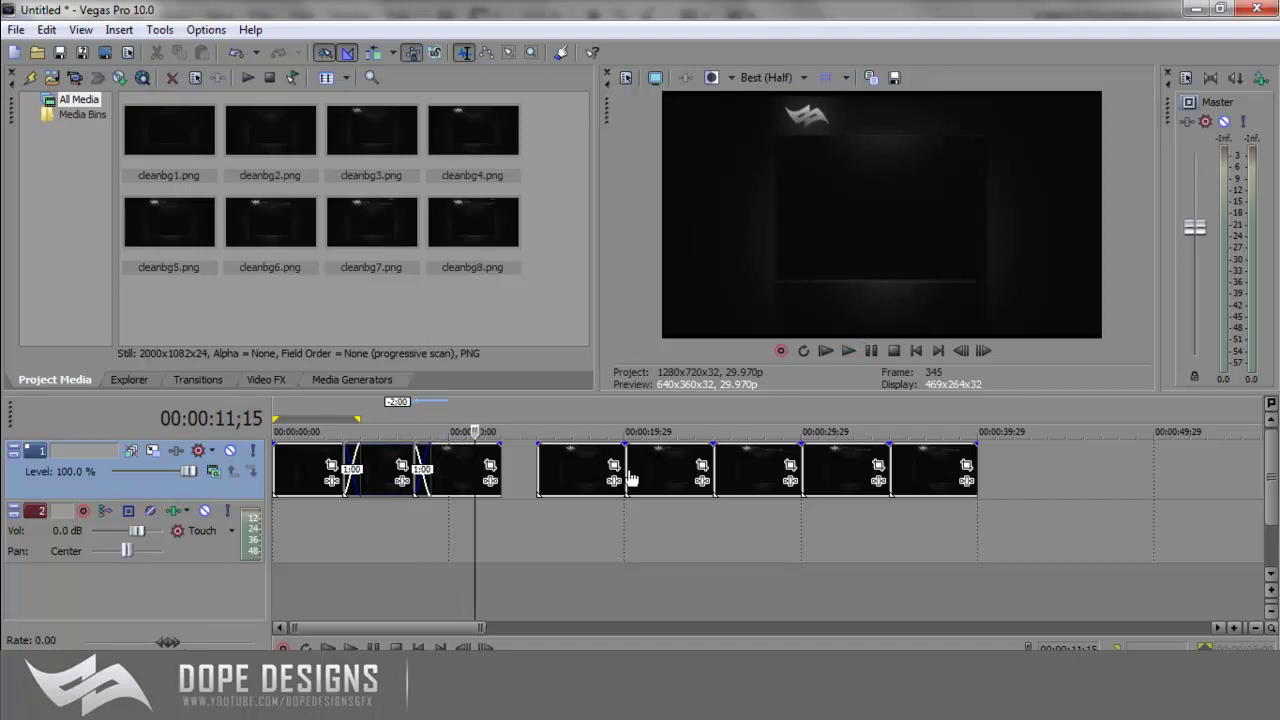
Overlap the fourth through last clips onto the previous ones to crossfade the rest
left_click(577, 486)
left_click(521, 574)
left_click_drag(563, 494, 521, 476)
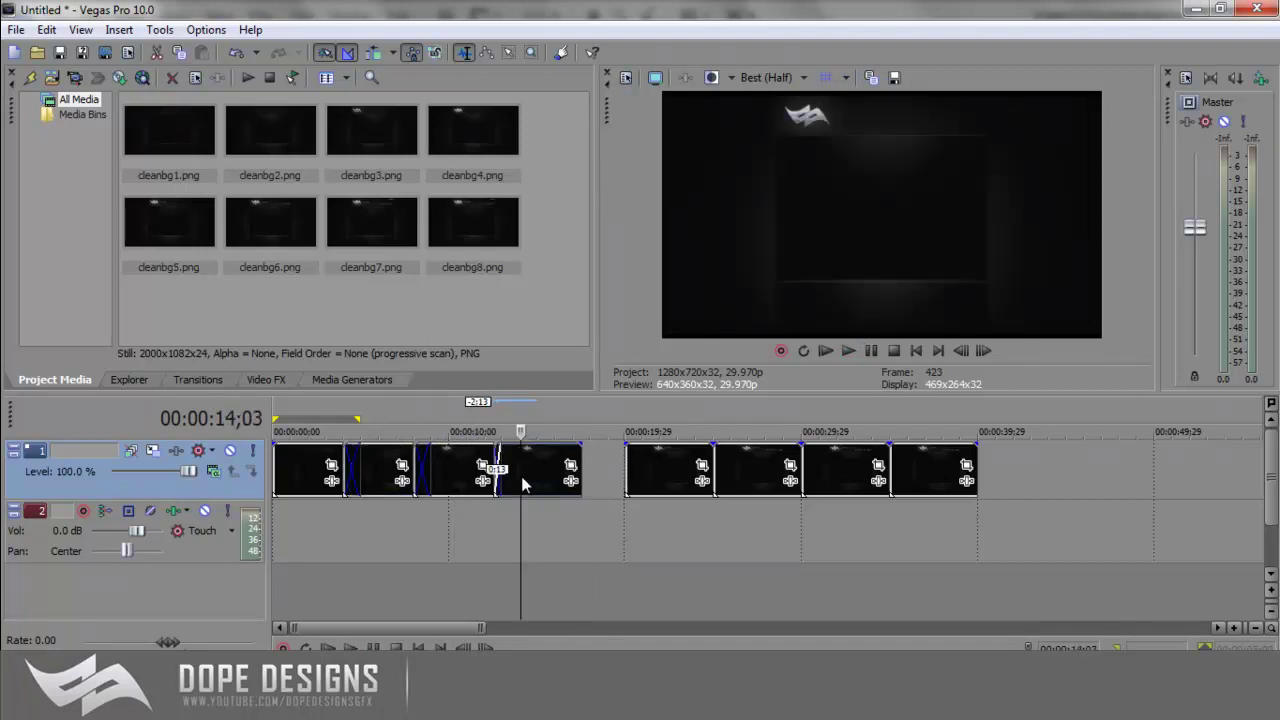
left_click_drag(694, 486, 628, 487)
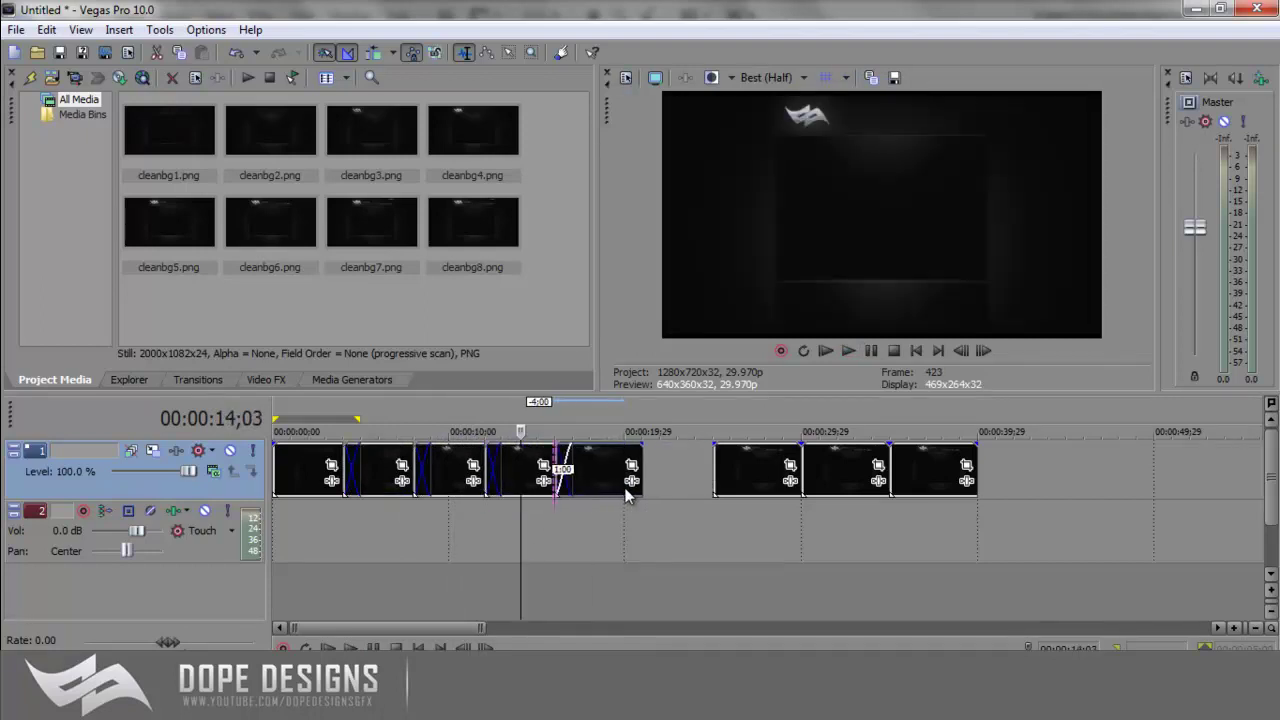
left_click_drag(770, 495, 678, 486)
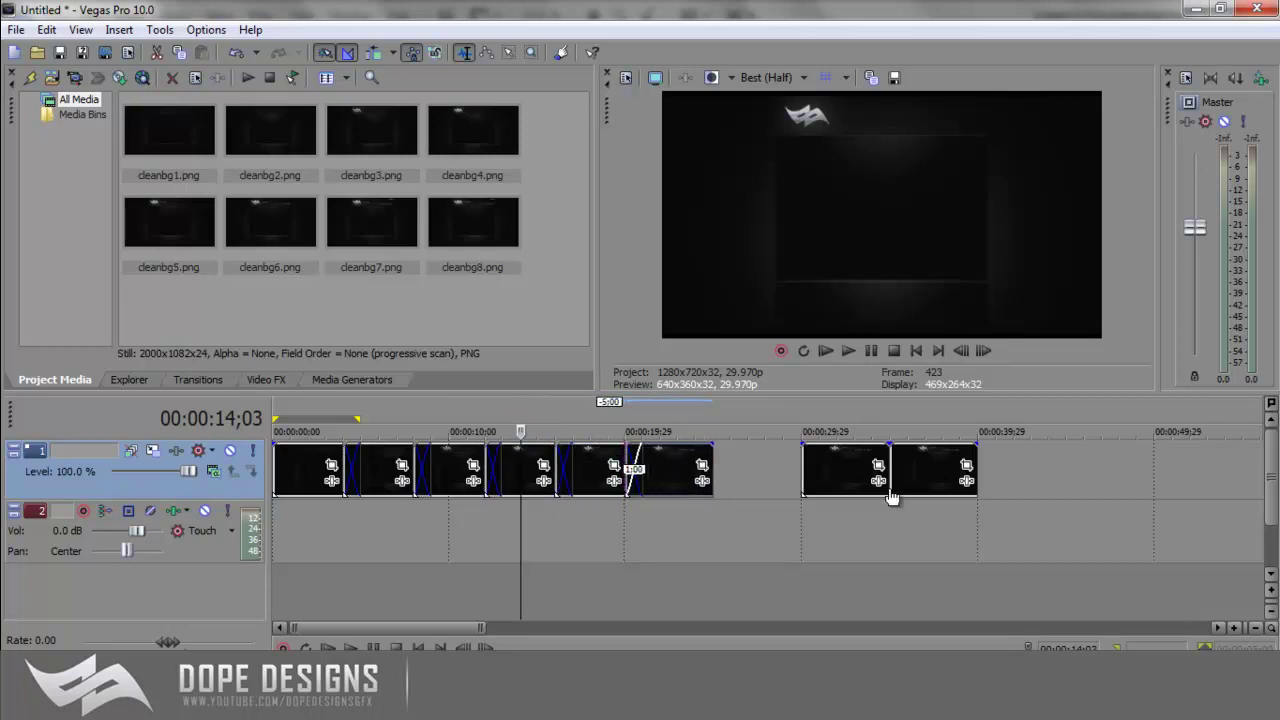
left_click_drag(858, 494, 745, 480)
left_click_drag(909, 465, 788, 480)
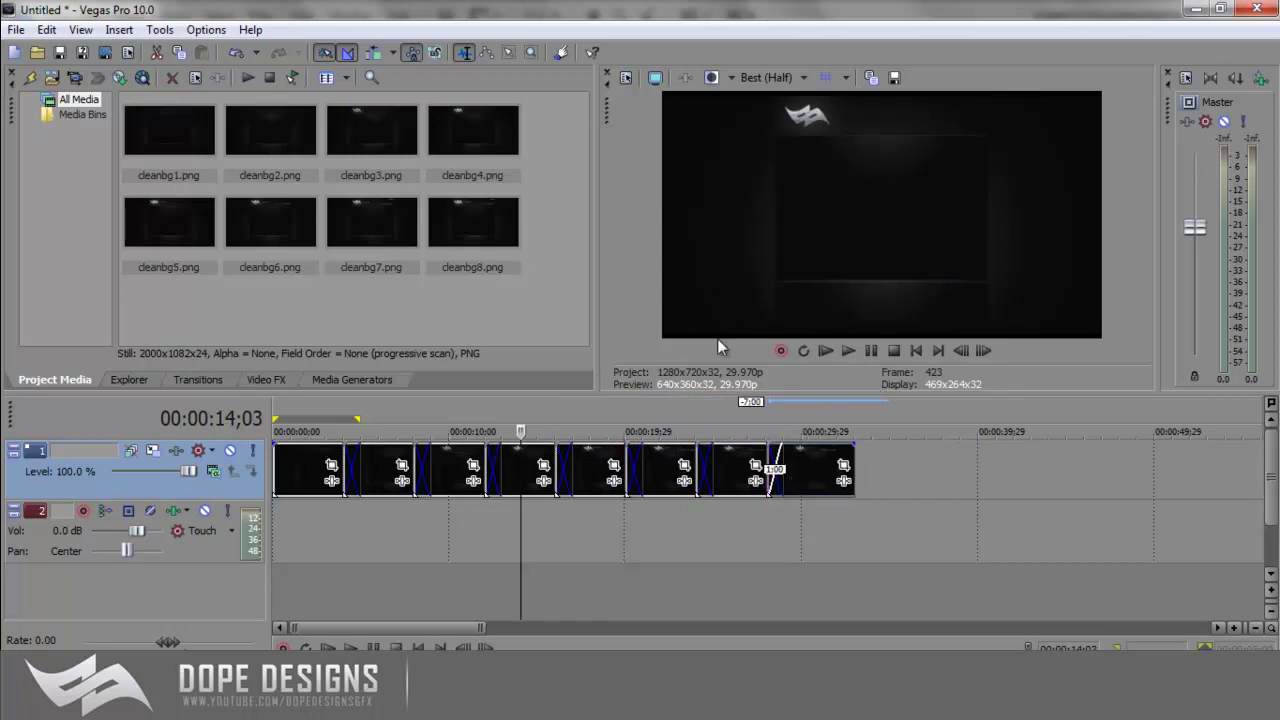
left_click(783, 501)
left_click(349, 552)
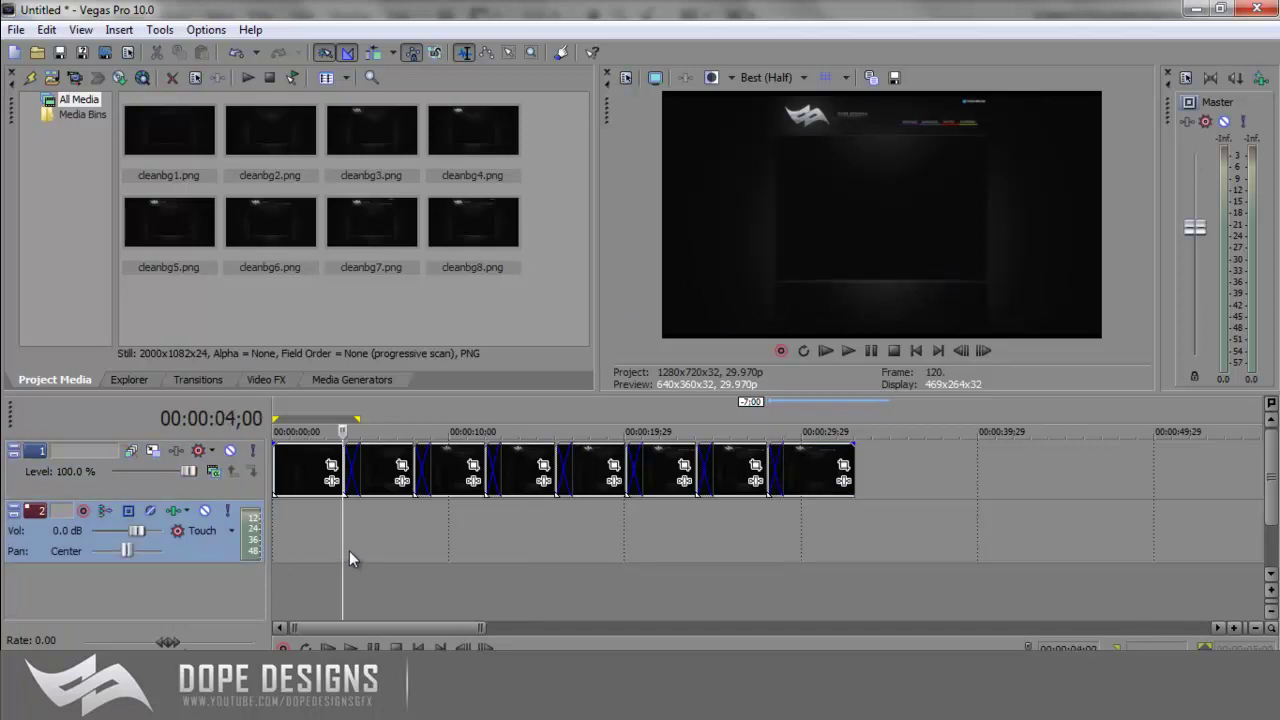